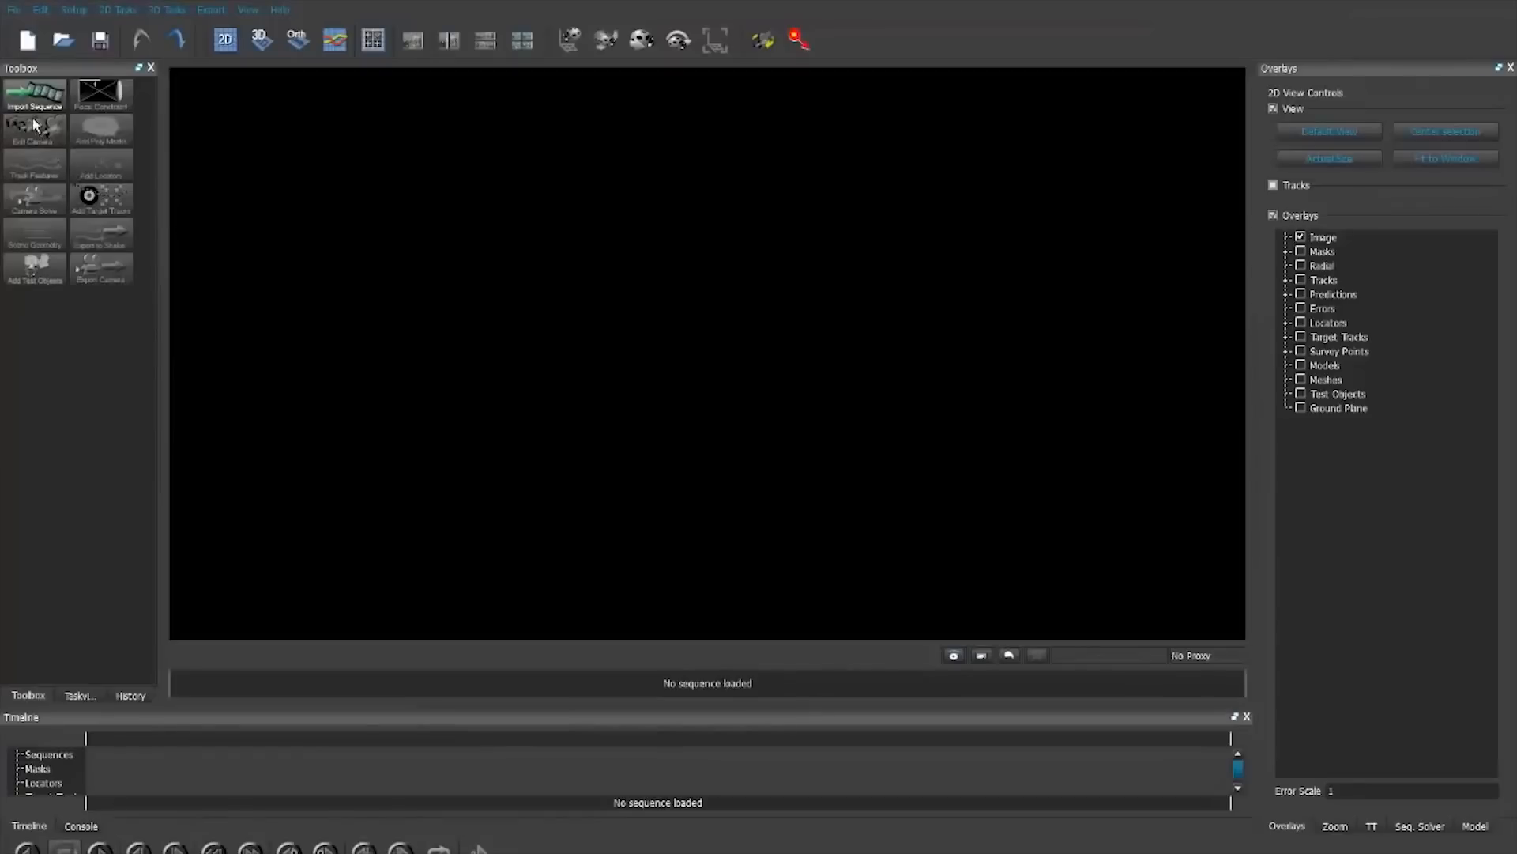
- Import a movie from the cod 2 folder on drive F as a new image sequence
left_click(181, 137)
left_click(176, 193)
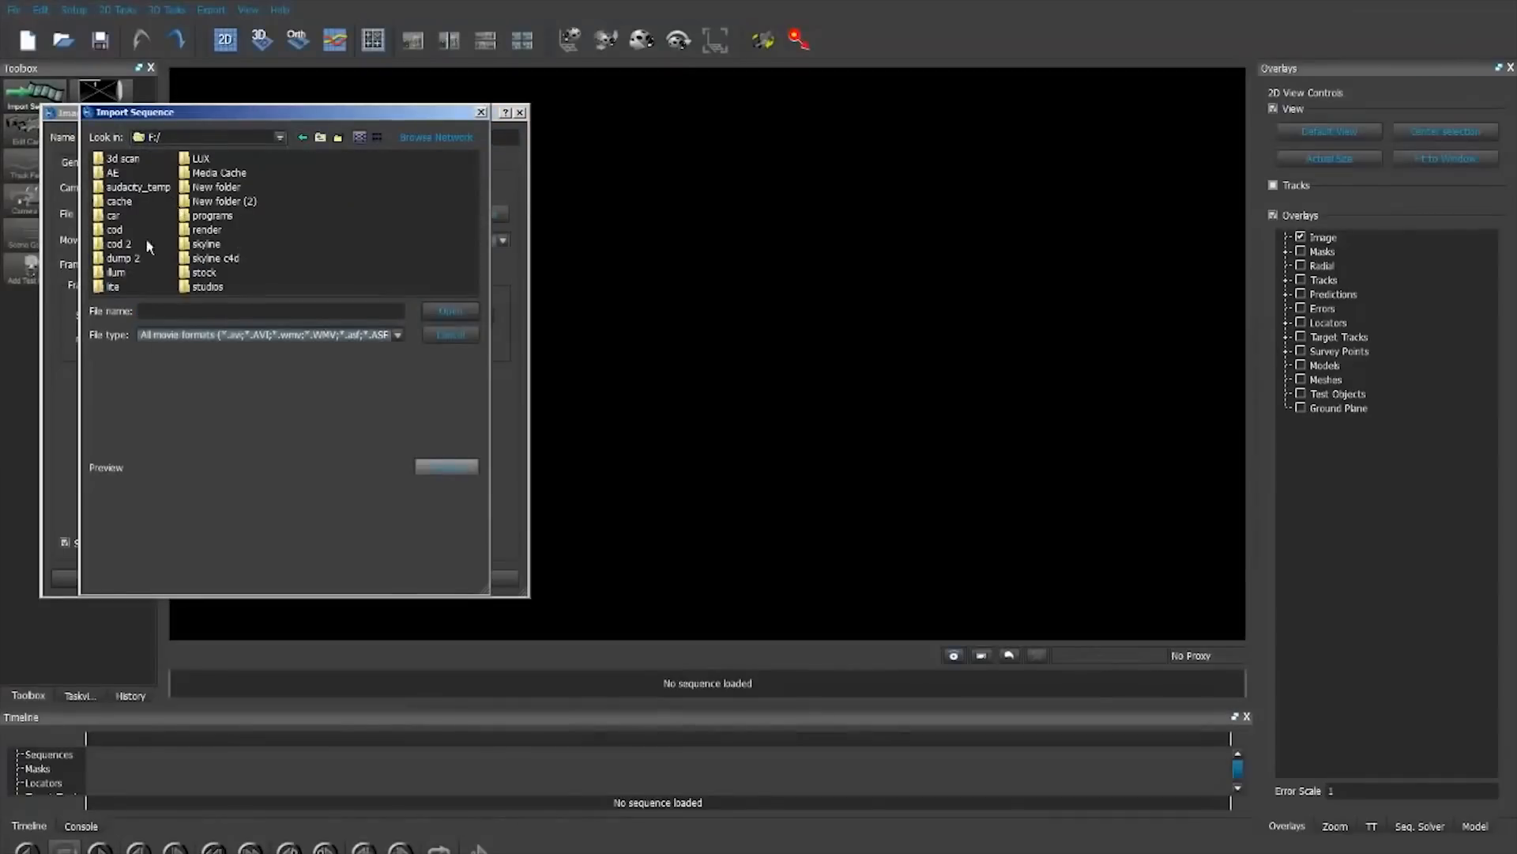
double_click(126, 245)
left_click(150, 173)
left_click(453, 310)
left_click(161, 265)
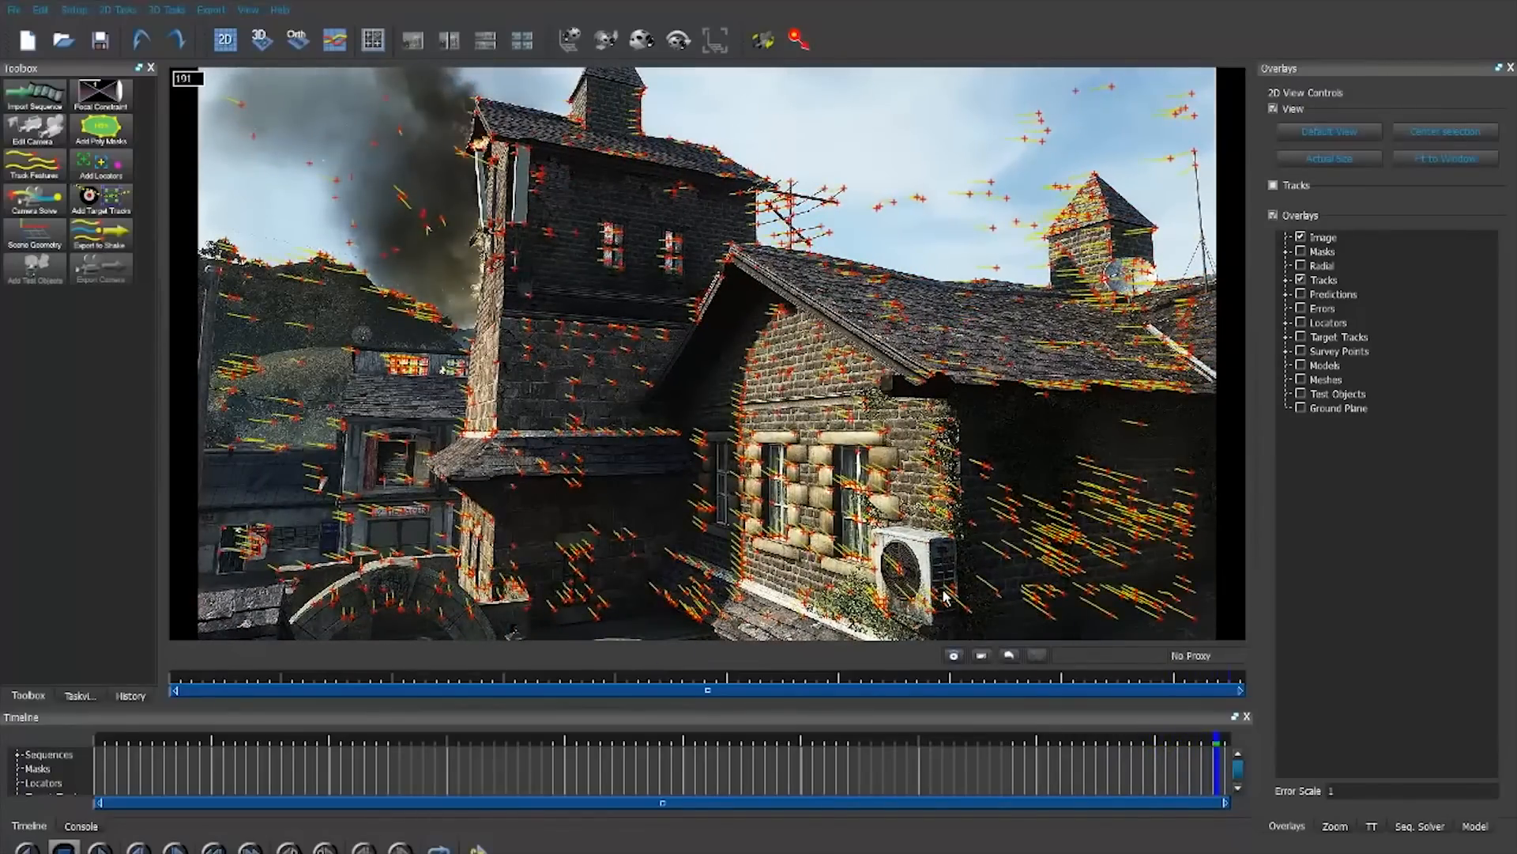
- Return to the first frame and solve the camera for all frames of Sequence 1
left_click_drag(1095, 739, 96, 747)
left_click(34, 199)
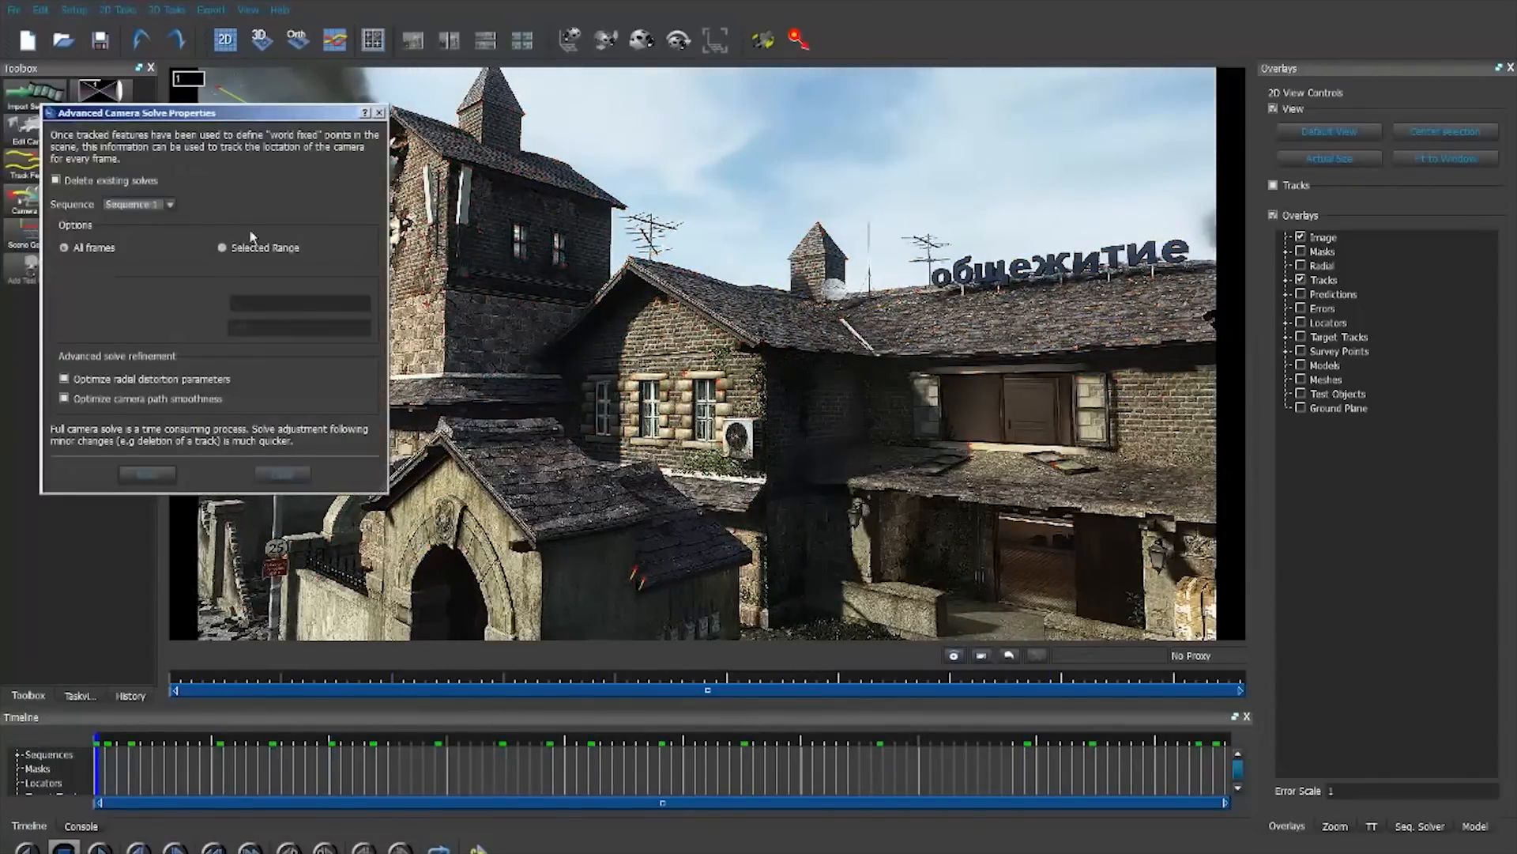
left_click(150, 474)
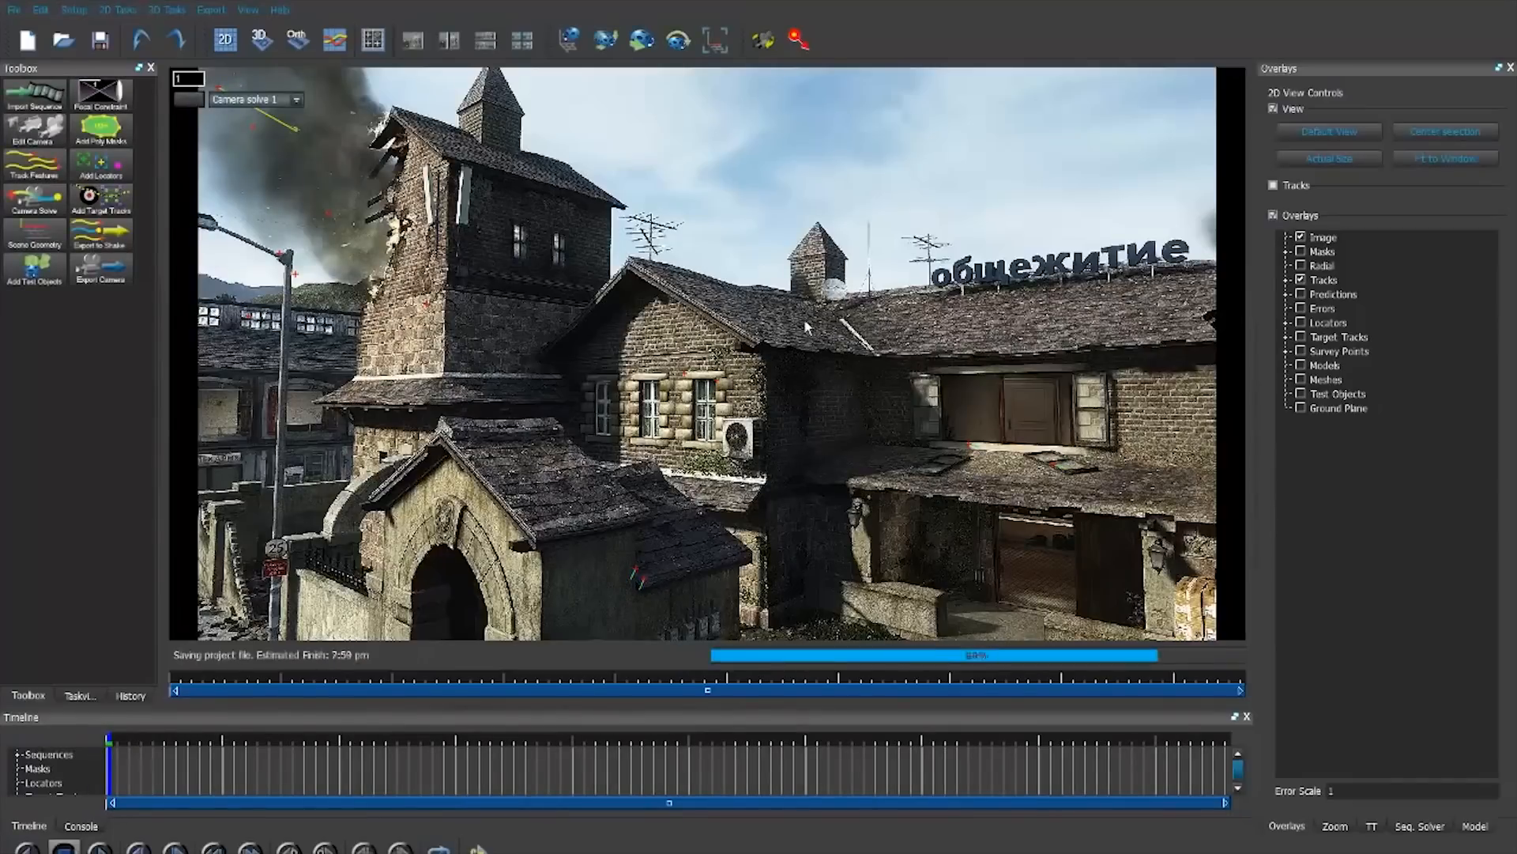
- Generate a mesh on the foreground building's roof from its predicted corner points, using the current frame
left_click_drag(134, 748, 106, 729)
scroll(551, 585, "up", 5)
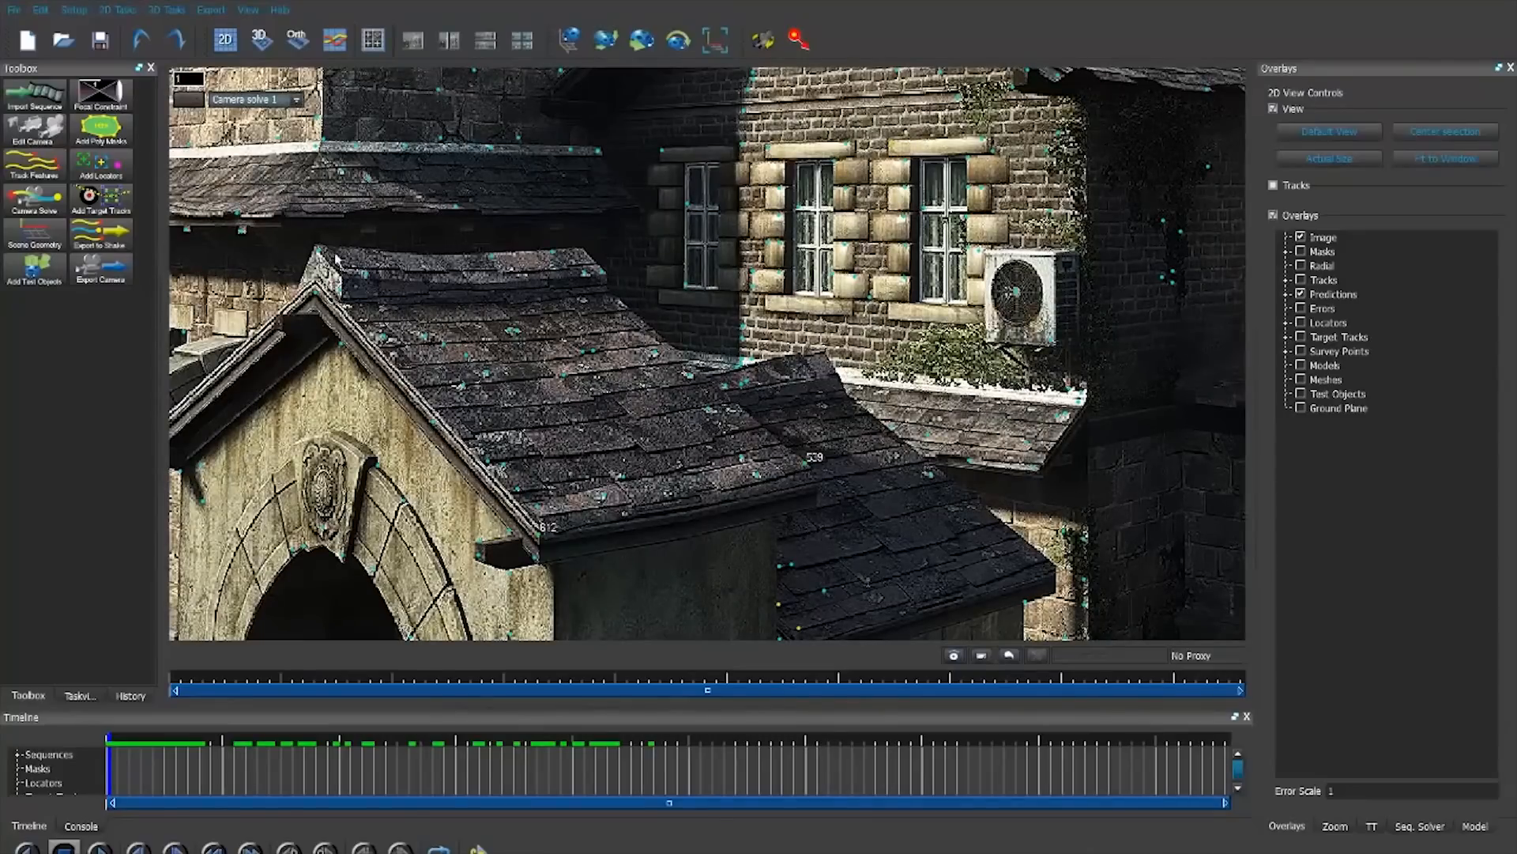
left_click(177, 37)
right_click(653, 255)
- Generate a mesh on the low roof beneath the boarded balcony window from its corner points, using the current frame
middle_click_drag(655, 256, 532, 252)
middle_click_drag(826, 324, 482, 270)
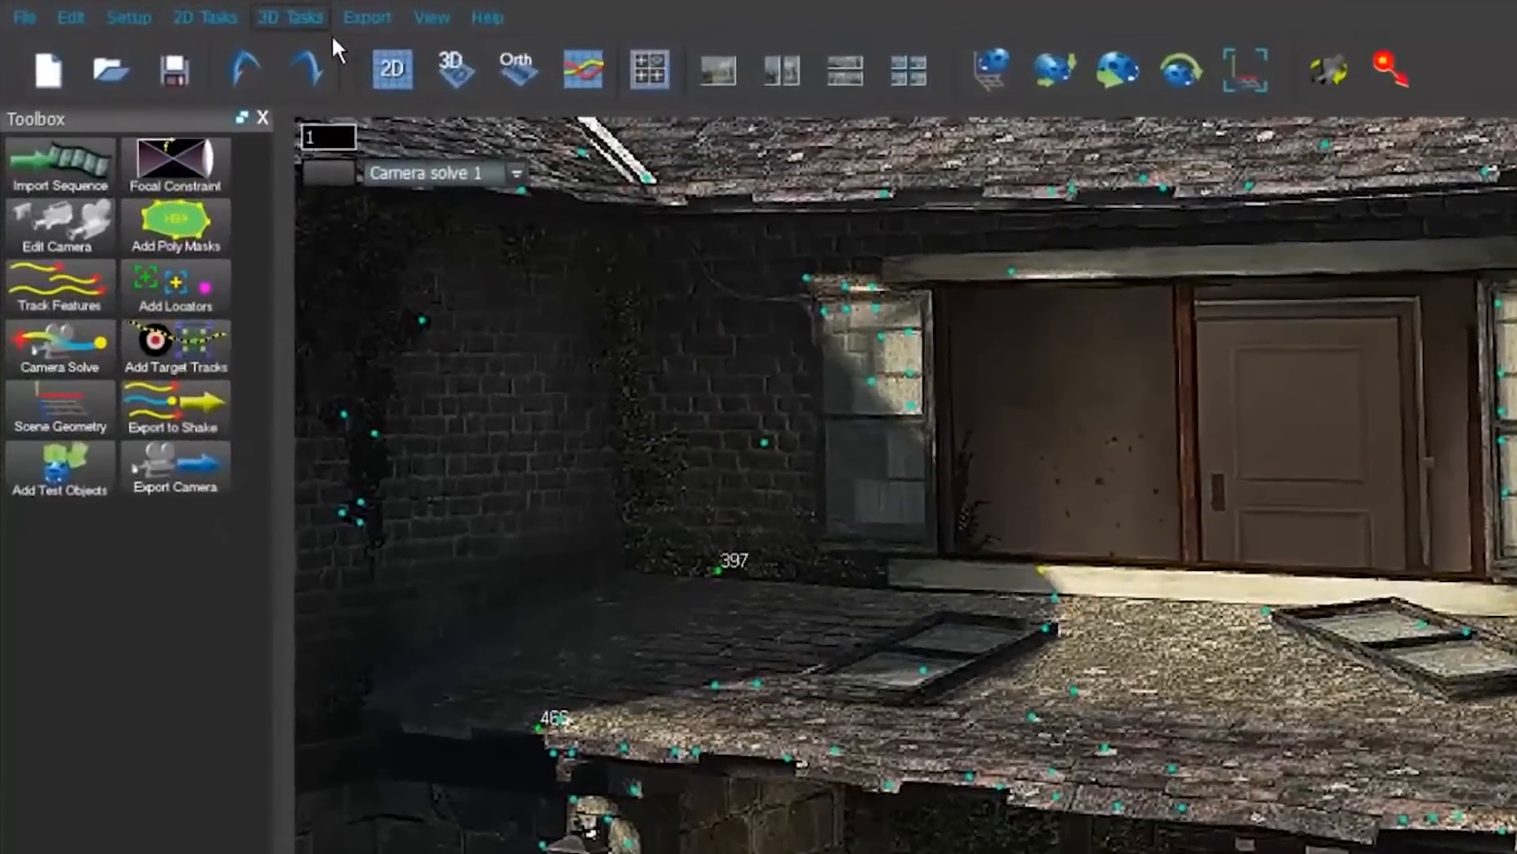
left_click(166, 9)
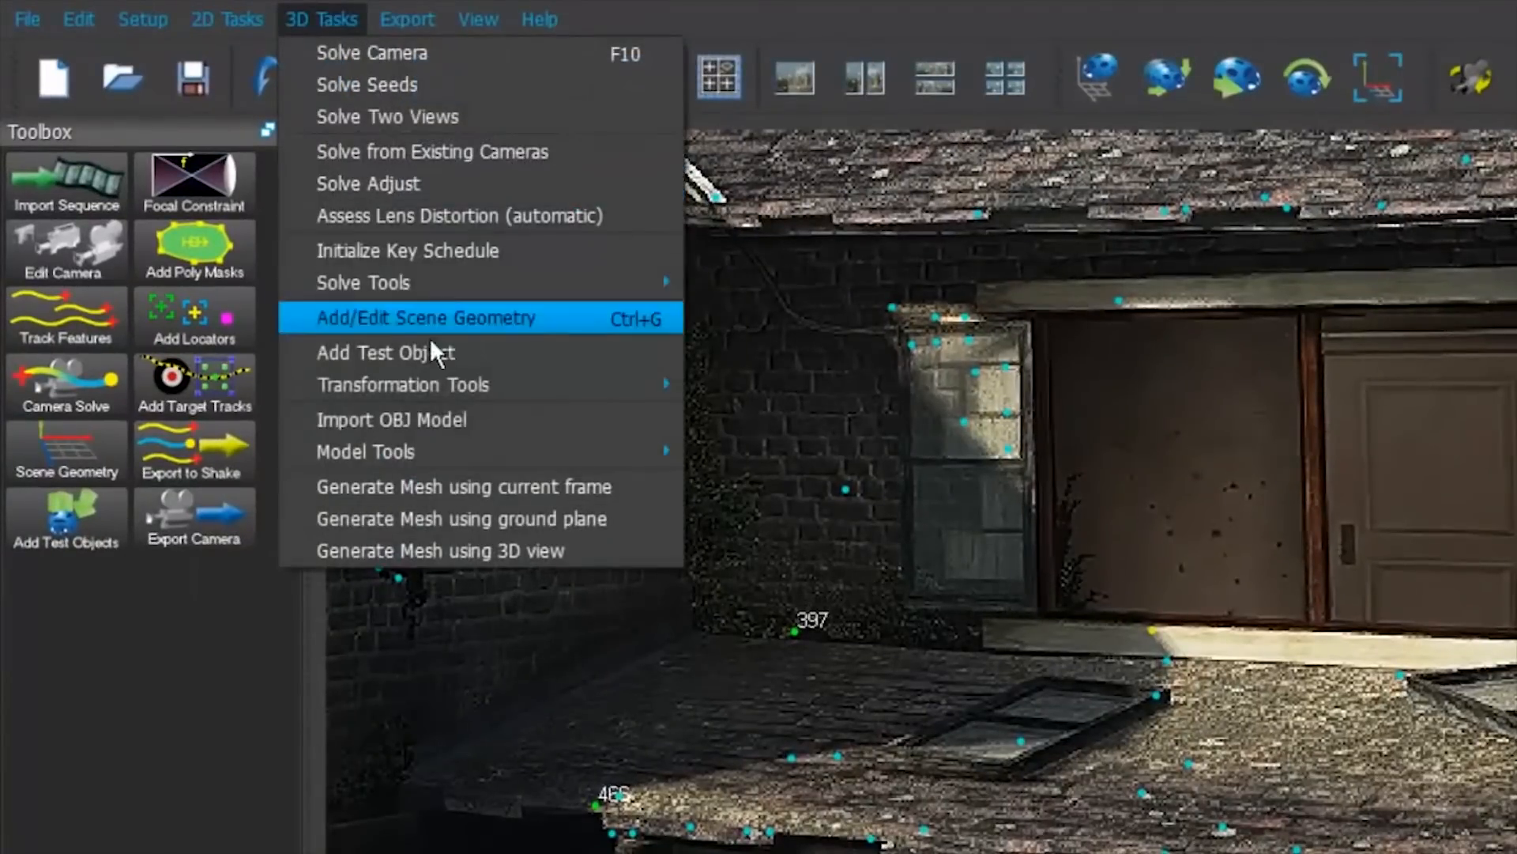
left_click(464, 498)
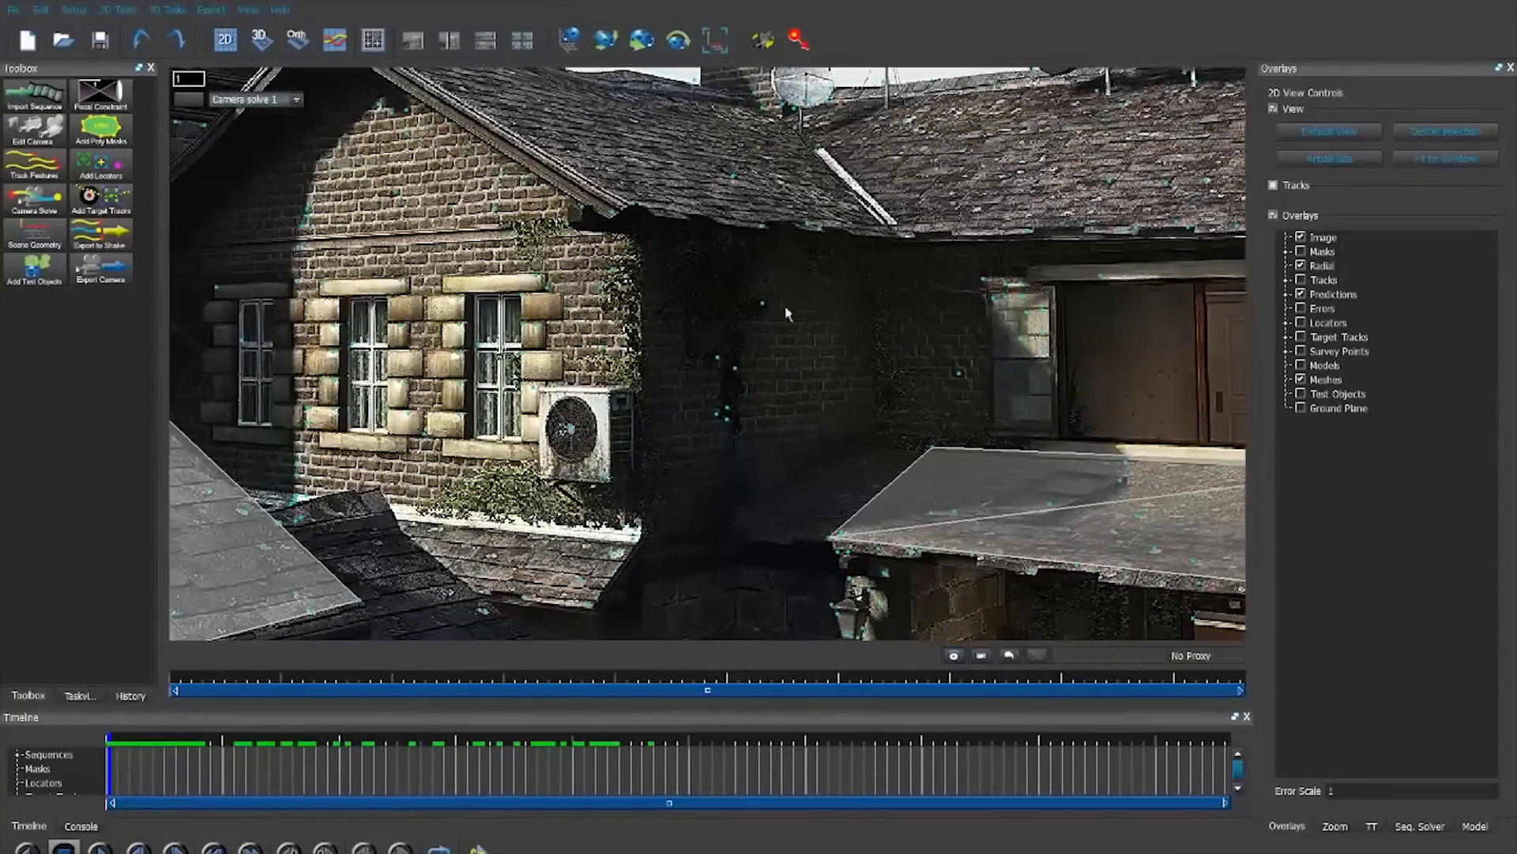
- Generate a mesh on the gabled brick wall with the three windows from its corner points at frame 49
middle_click_drag(635, 406, 782, 421)
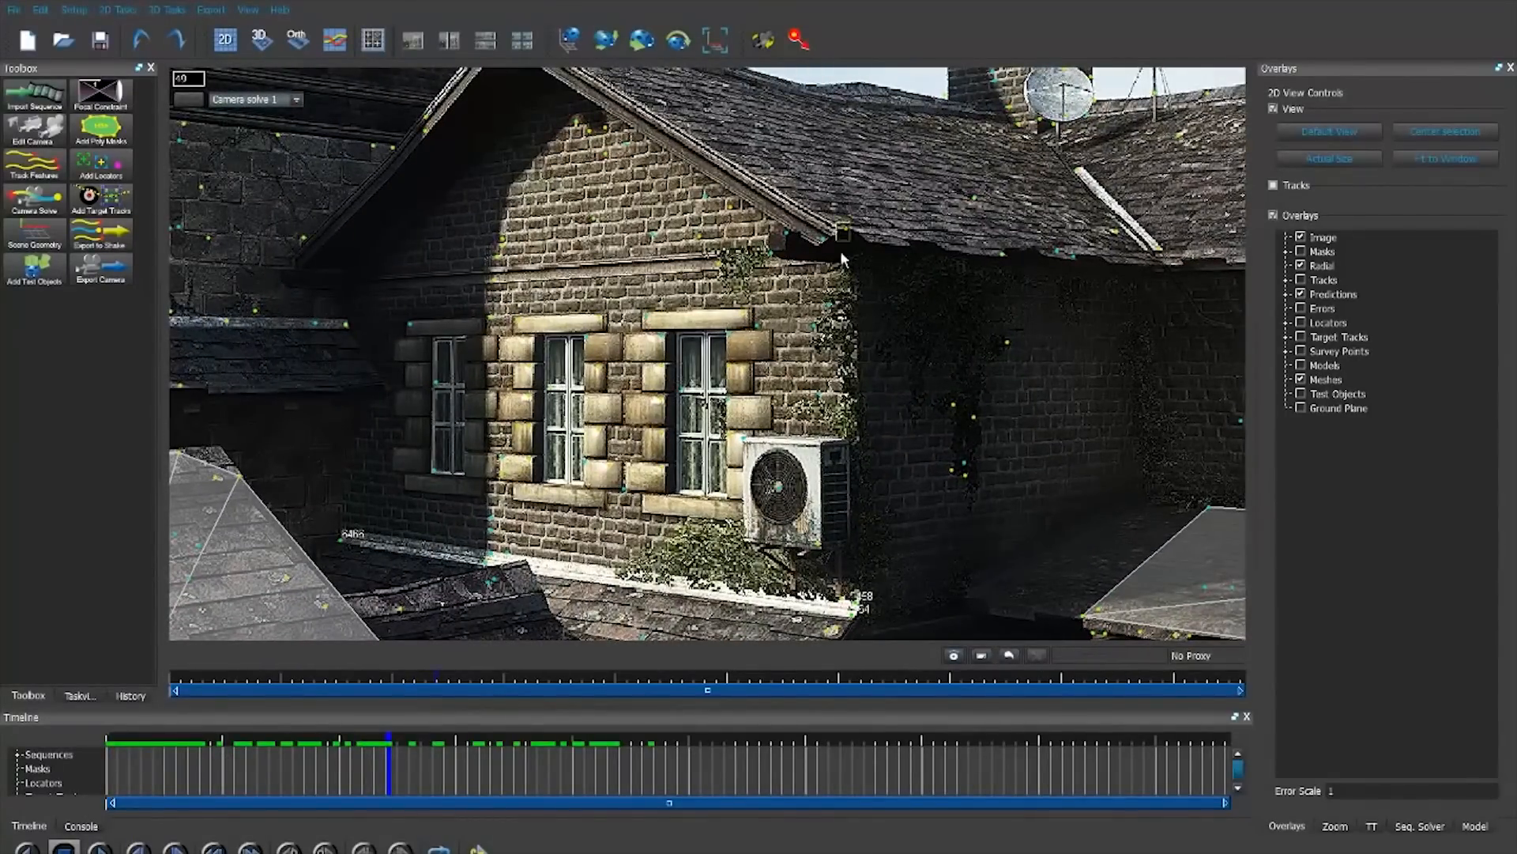
left_click(166, 10)
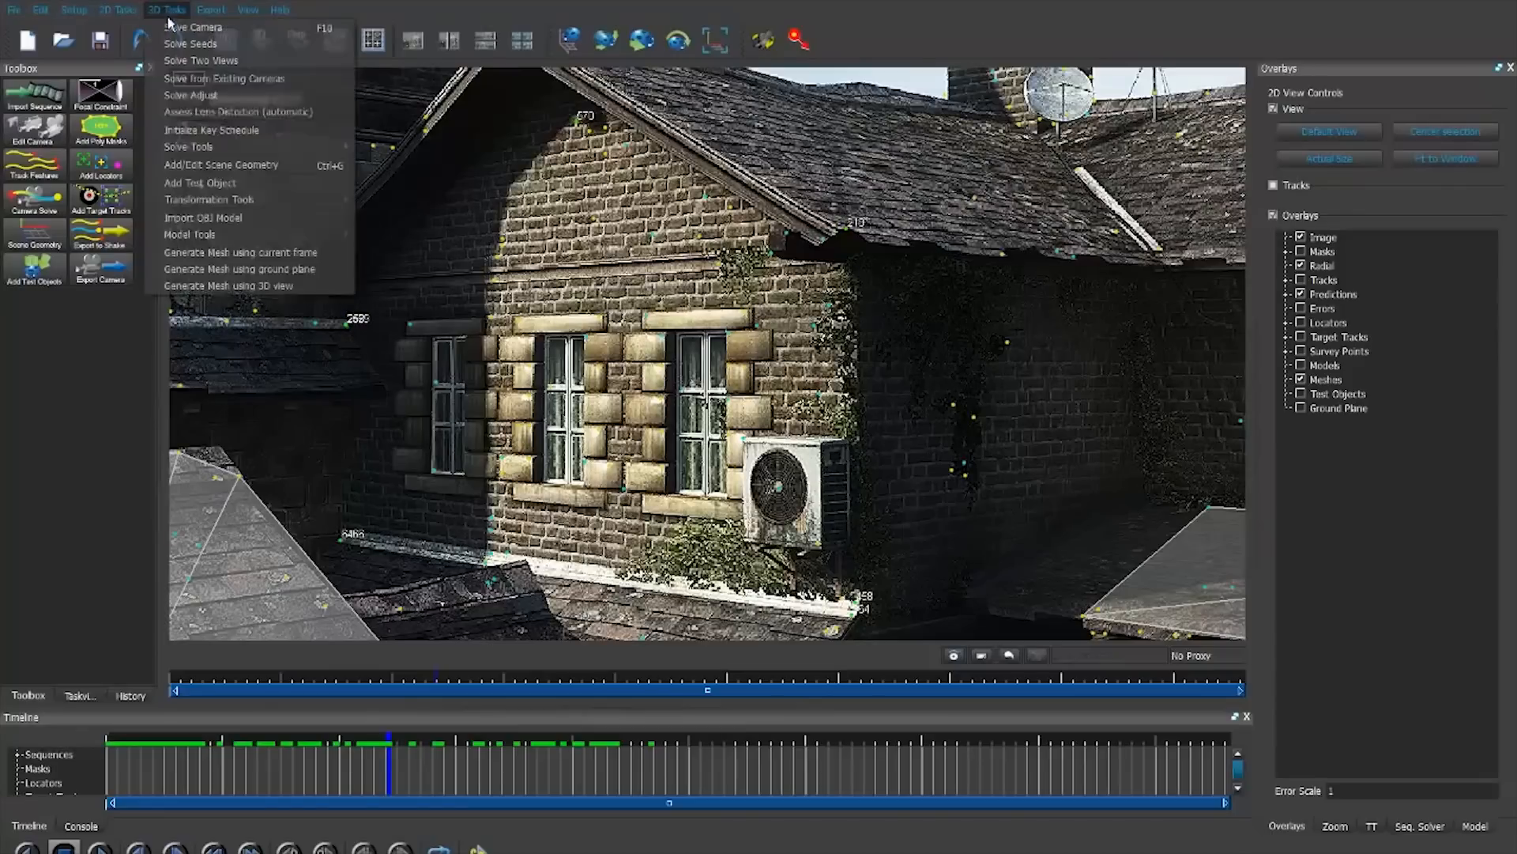
left_click(237, 265)
- Generate a mesh on the sunlit side of the small ledge roof at the tower's base, using the current frame
middle_click_drag(362, 248, 887, 341)
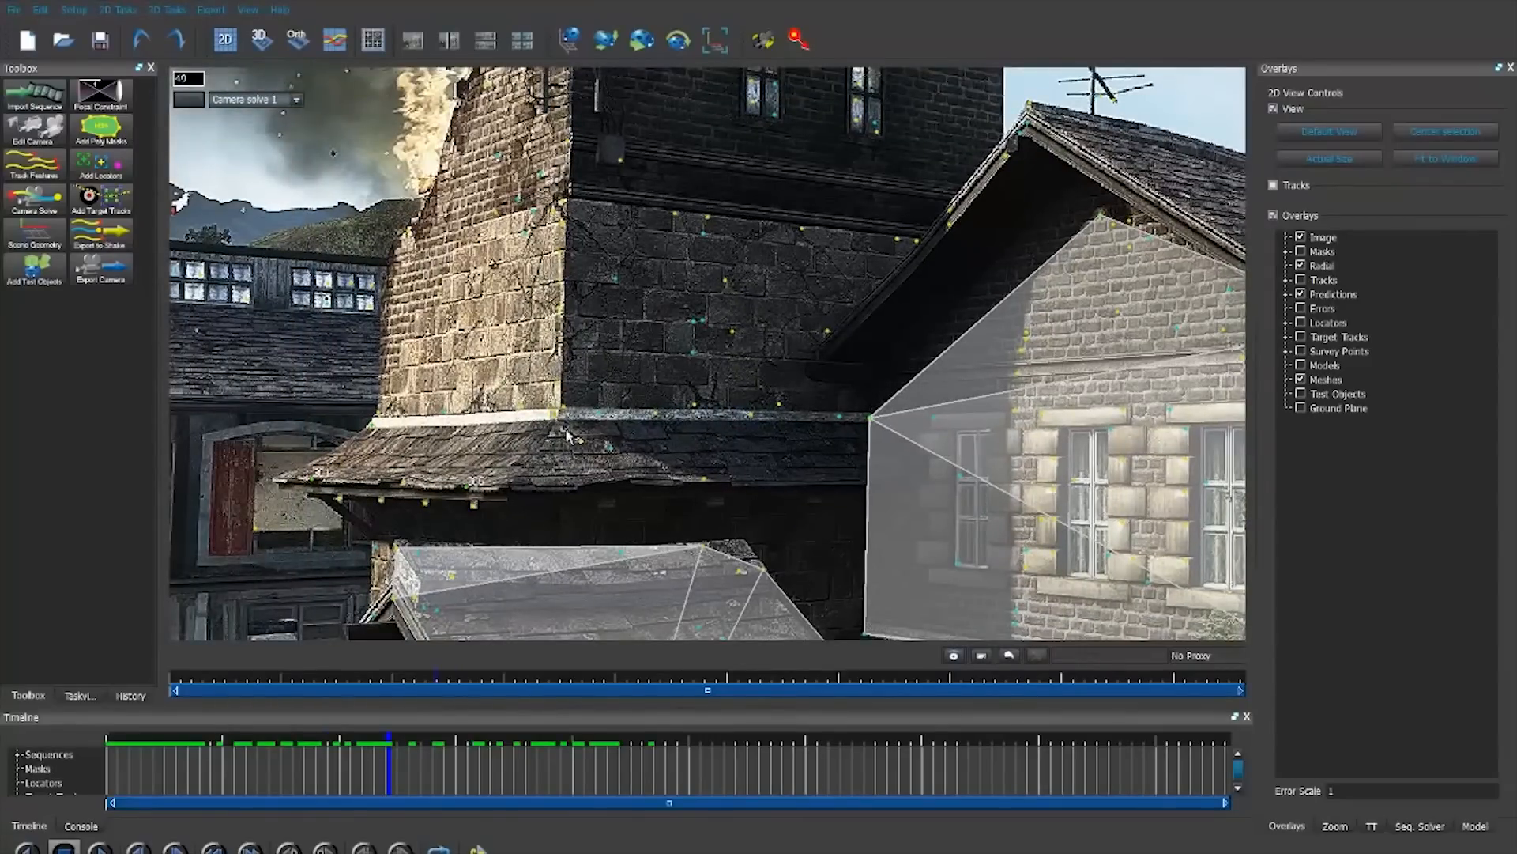
left_click(211, 9)
left_click(244, 253)
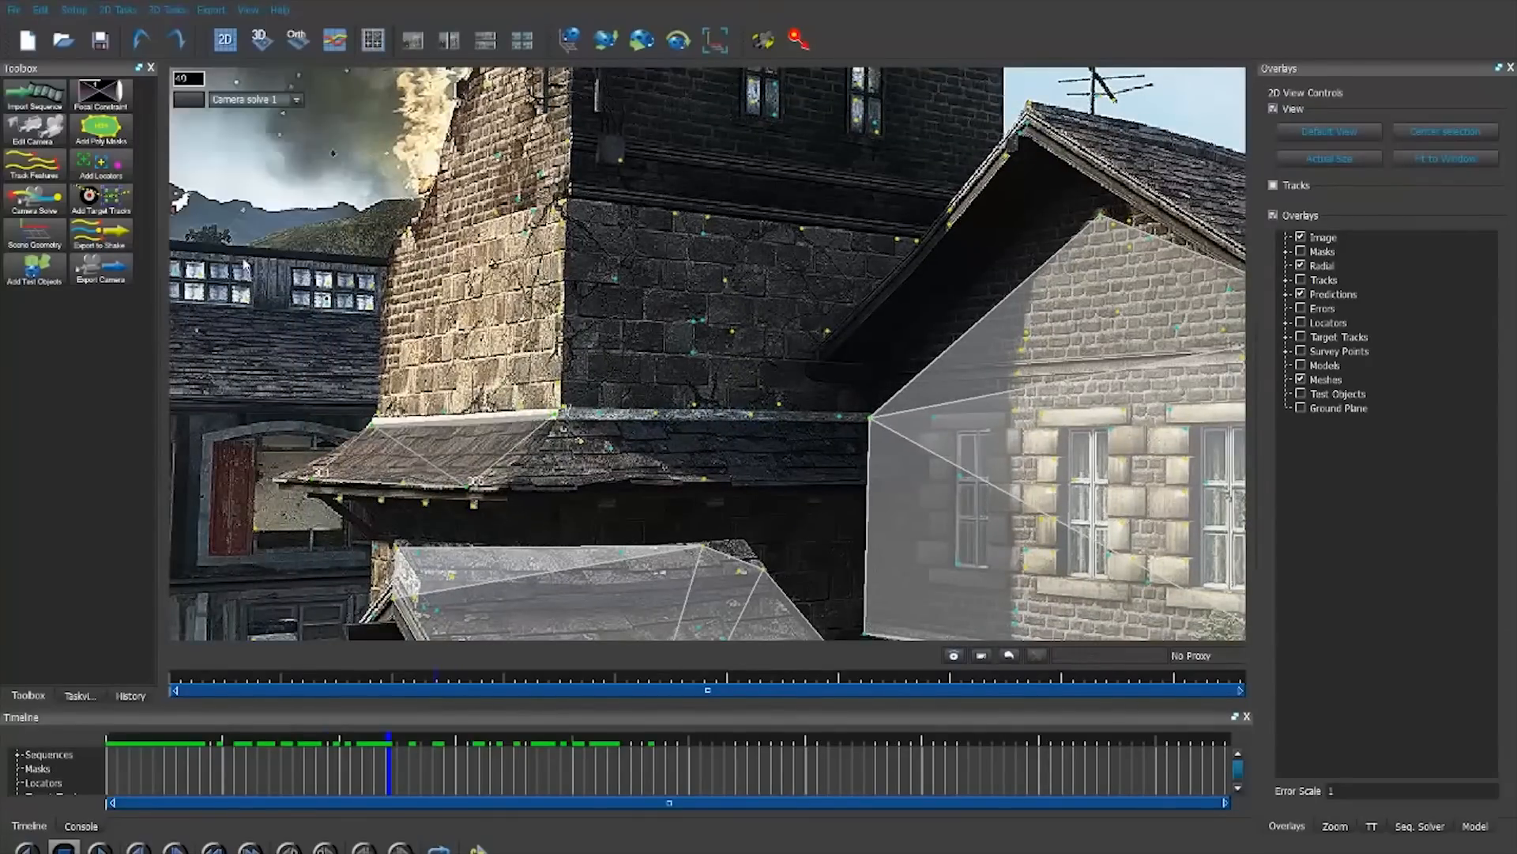
- Generate a mesh on the tower's burning, sunlit wall from its corner points, using the current frame
middle_click_drag(546, 229, 595, 450)
scroll(590, 421, "down", 2)
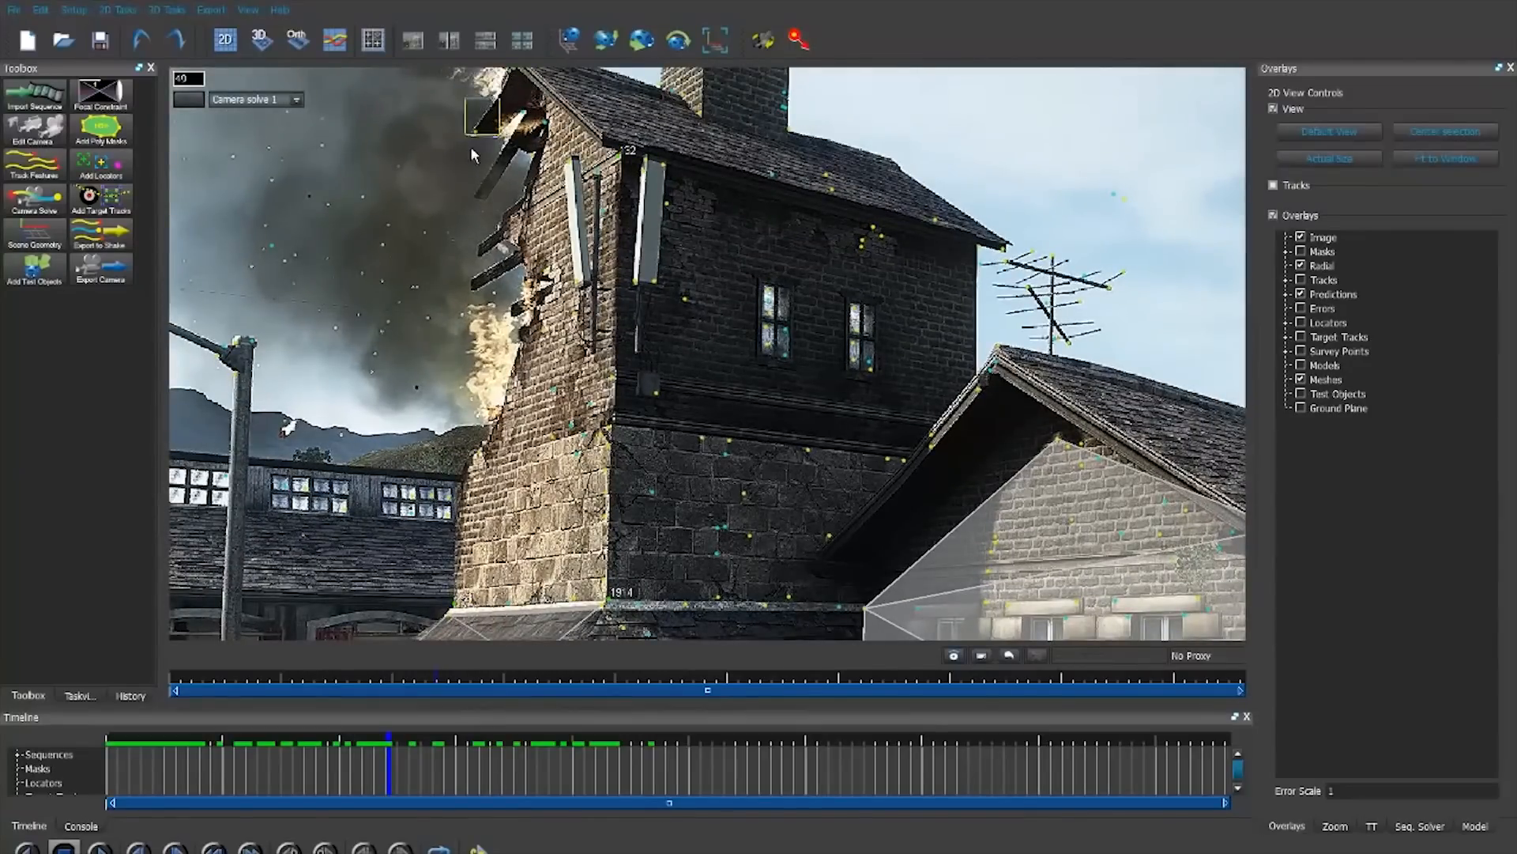
left_click(167, 9)
left_click(237, 251)
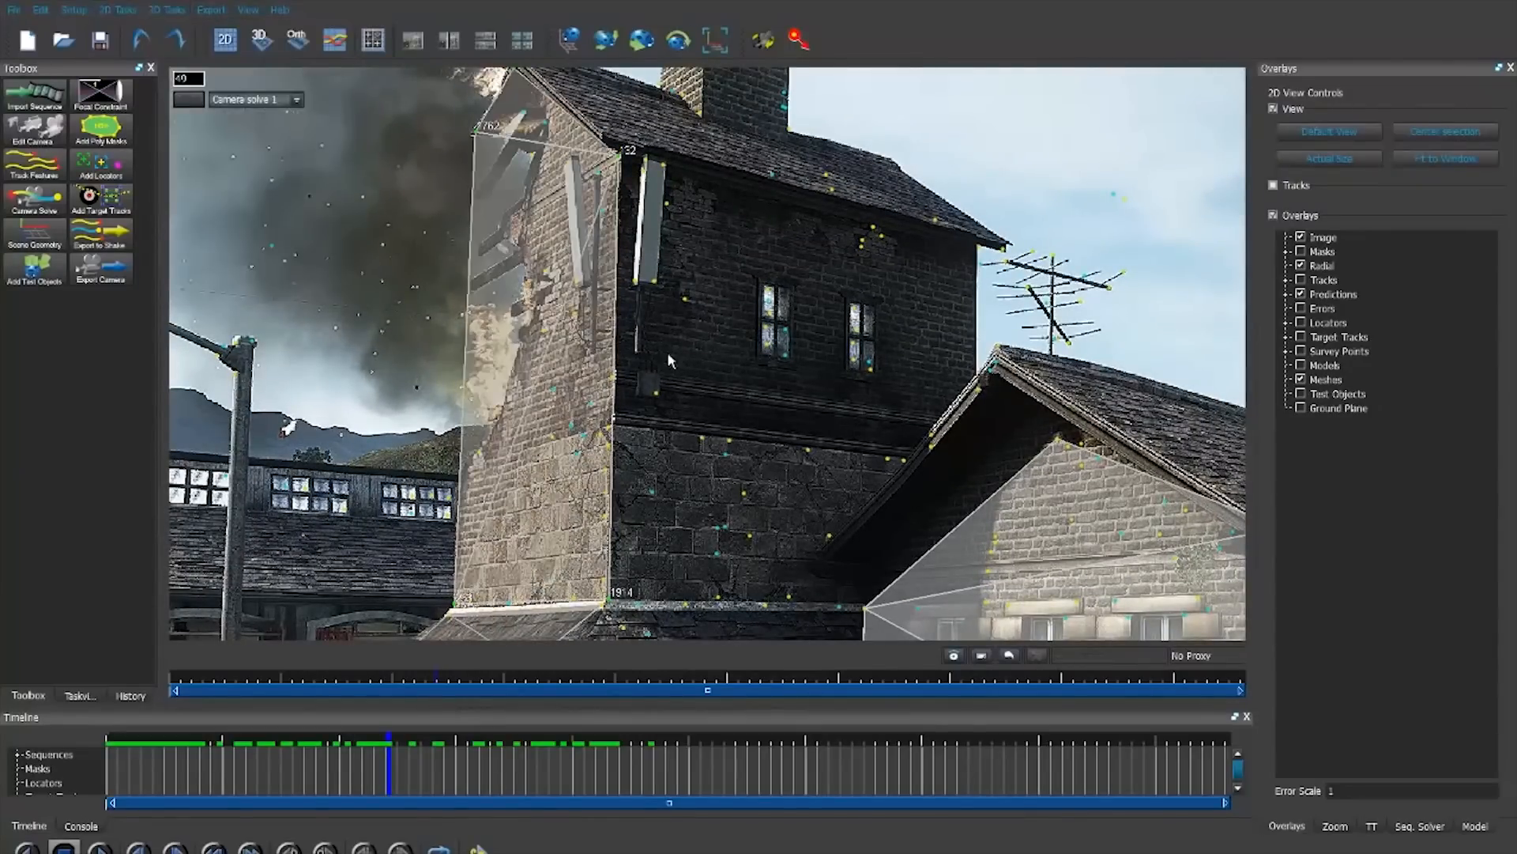
- Select the outline points of the tower's dark wall and generate a mesh from them at frame 13
middle_click_drag(700, 378, 549, 318)
scroll(549, 317, "down", 1)
left_click(468, 514)
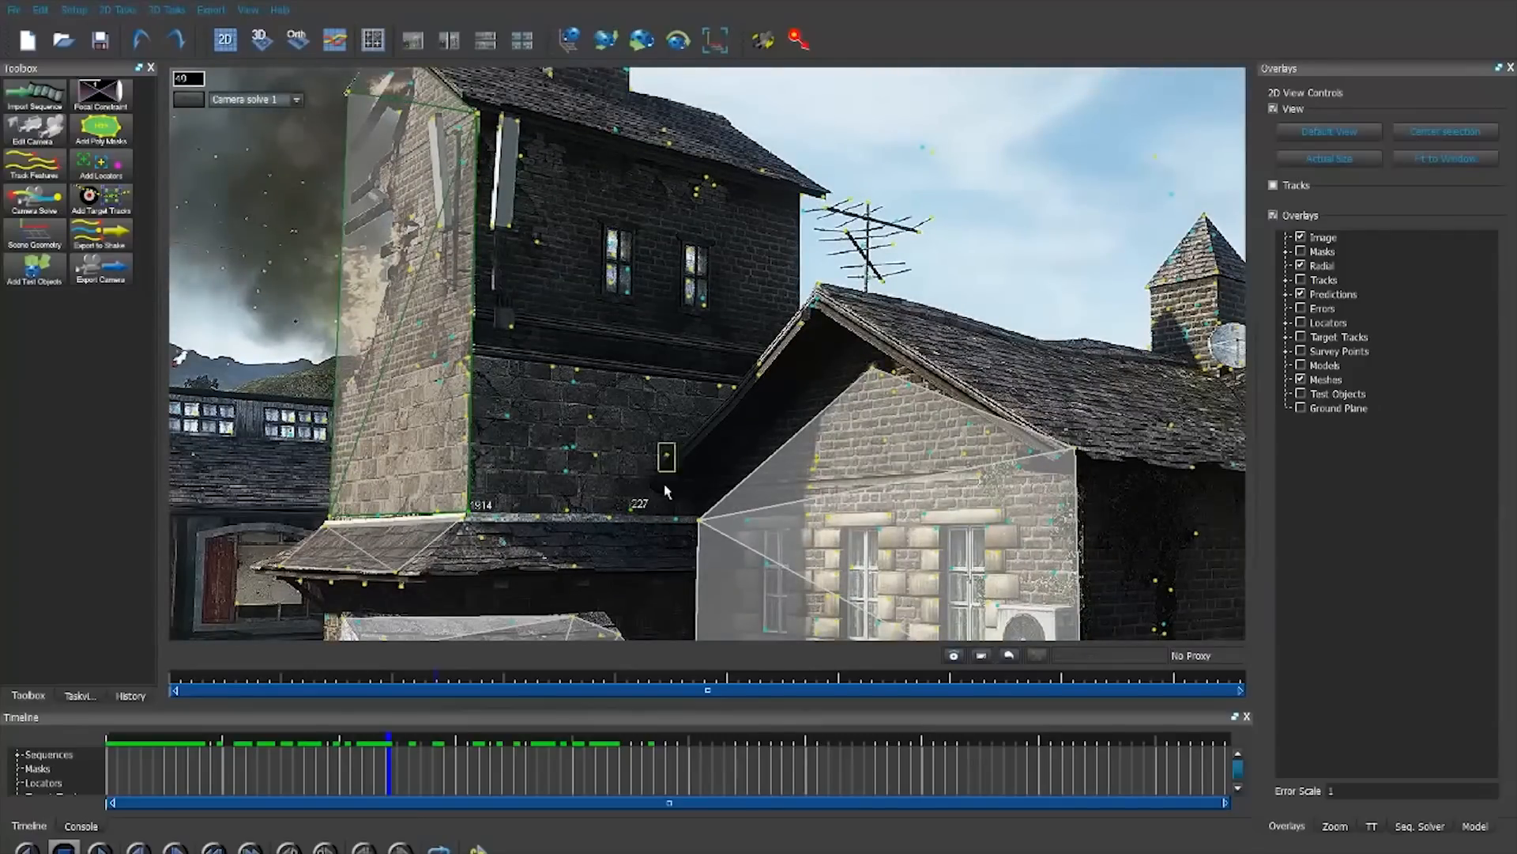
left_click_drag(411, 747, 177, 745)
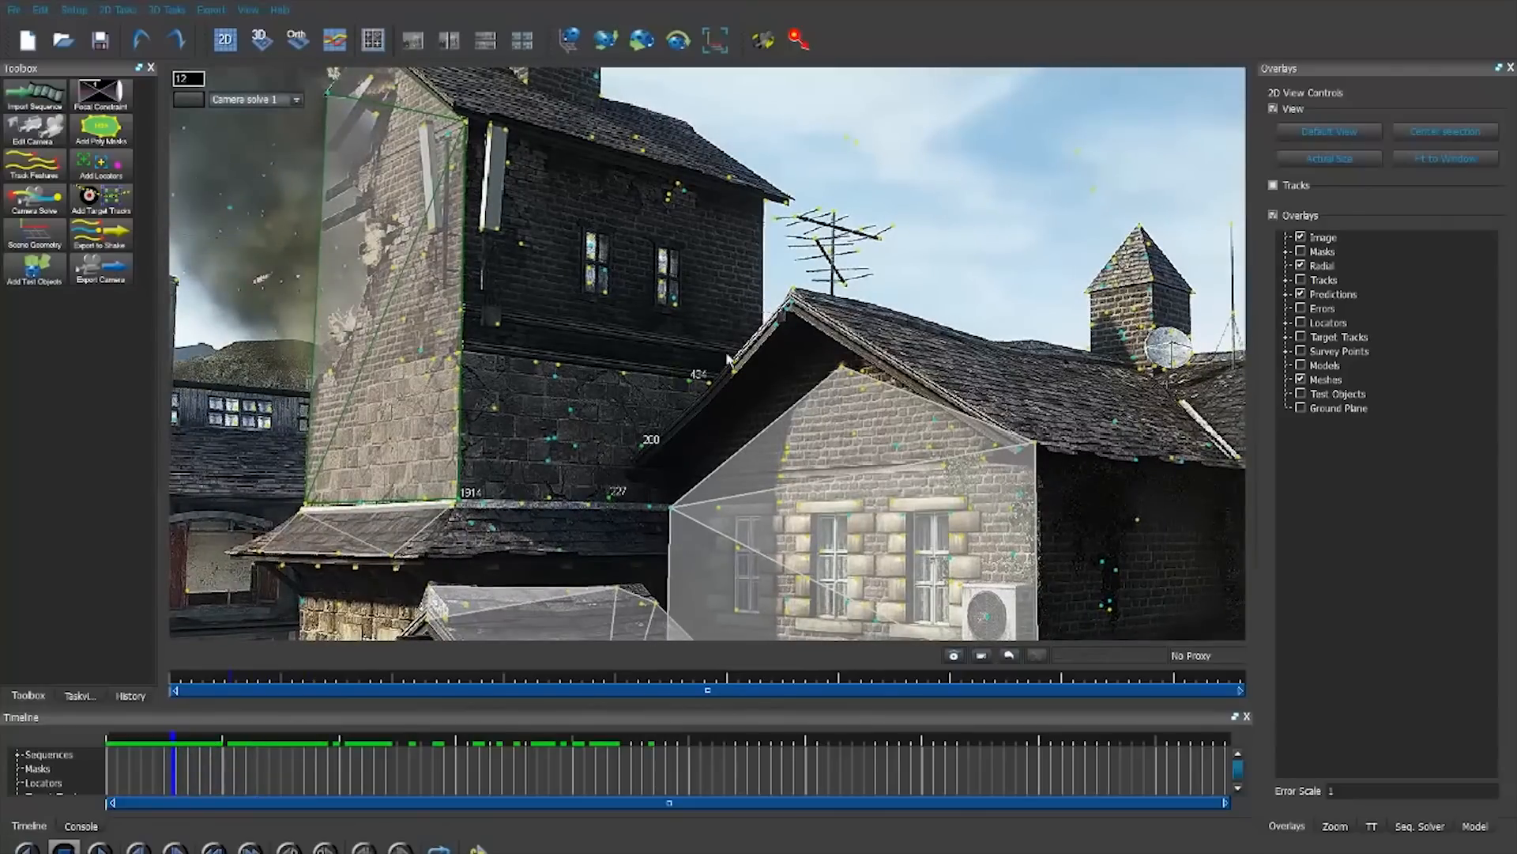
key("Right")
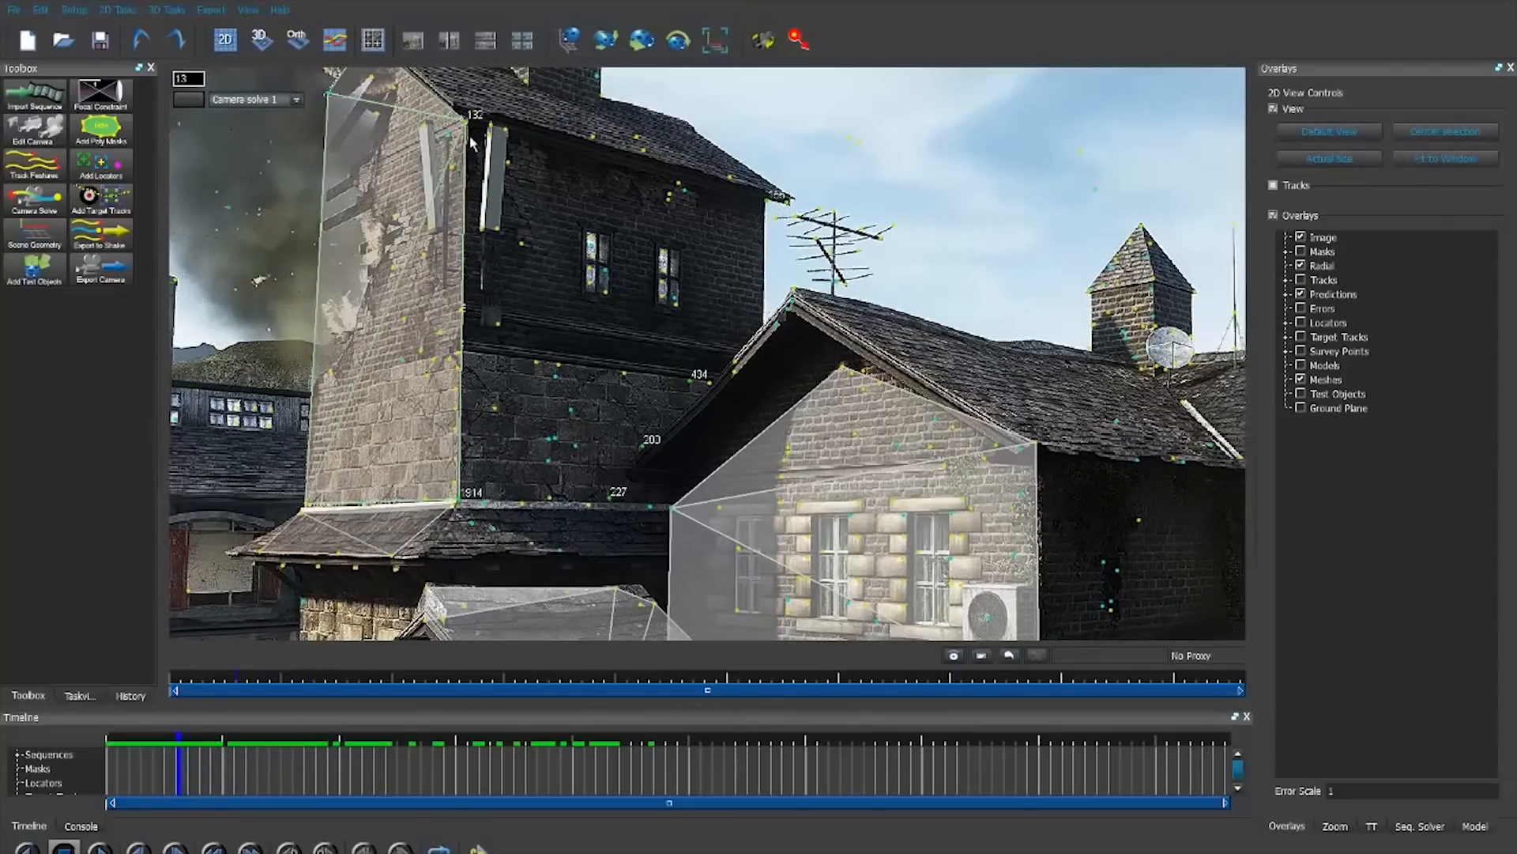
left_click(182, 11)
left_click(217, 252)
- Export the camera solve to the Desktop as the Cinema 4D file cod track.c4d, scaling the scene by 100
left_click_drag(500, 741, 315, 723)
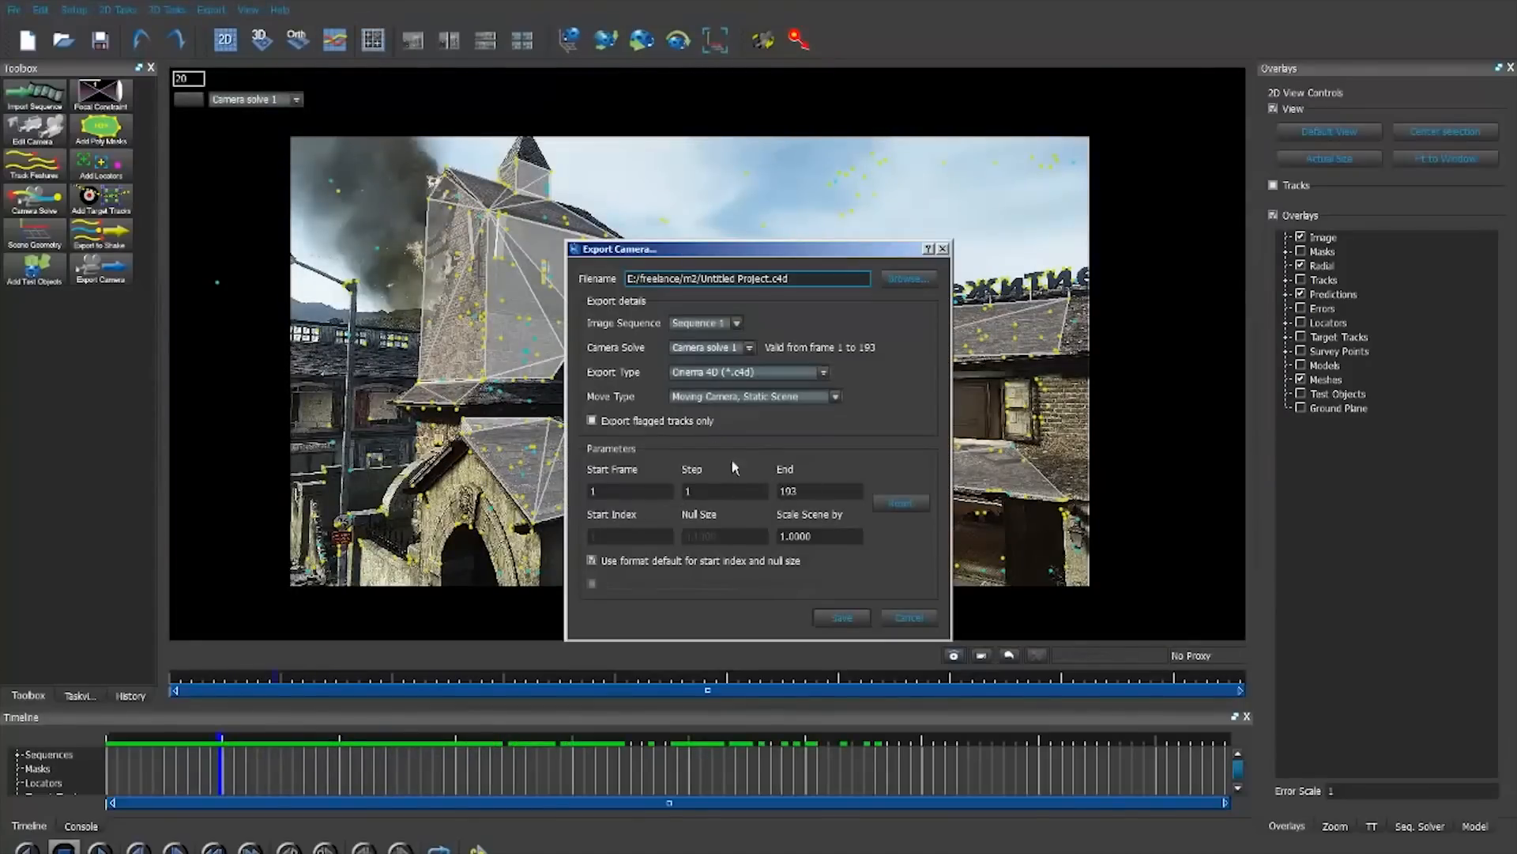
left_click(908, 281)
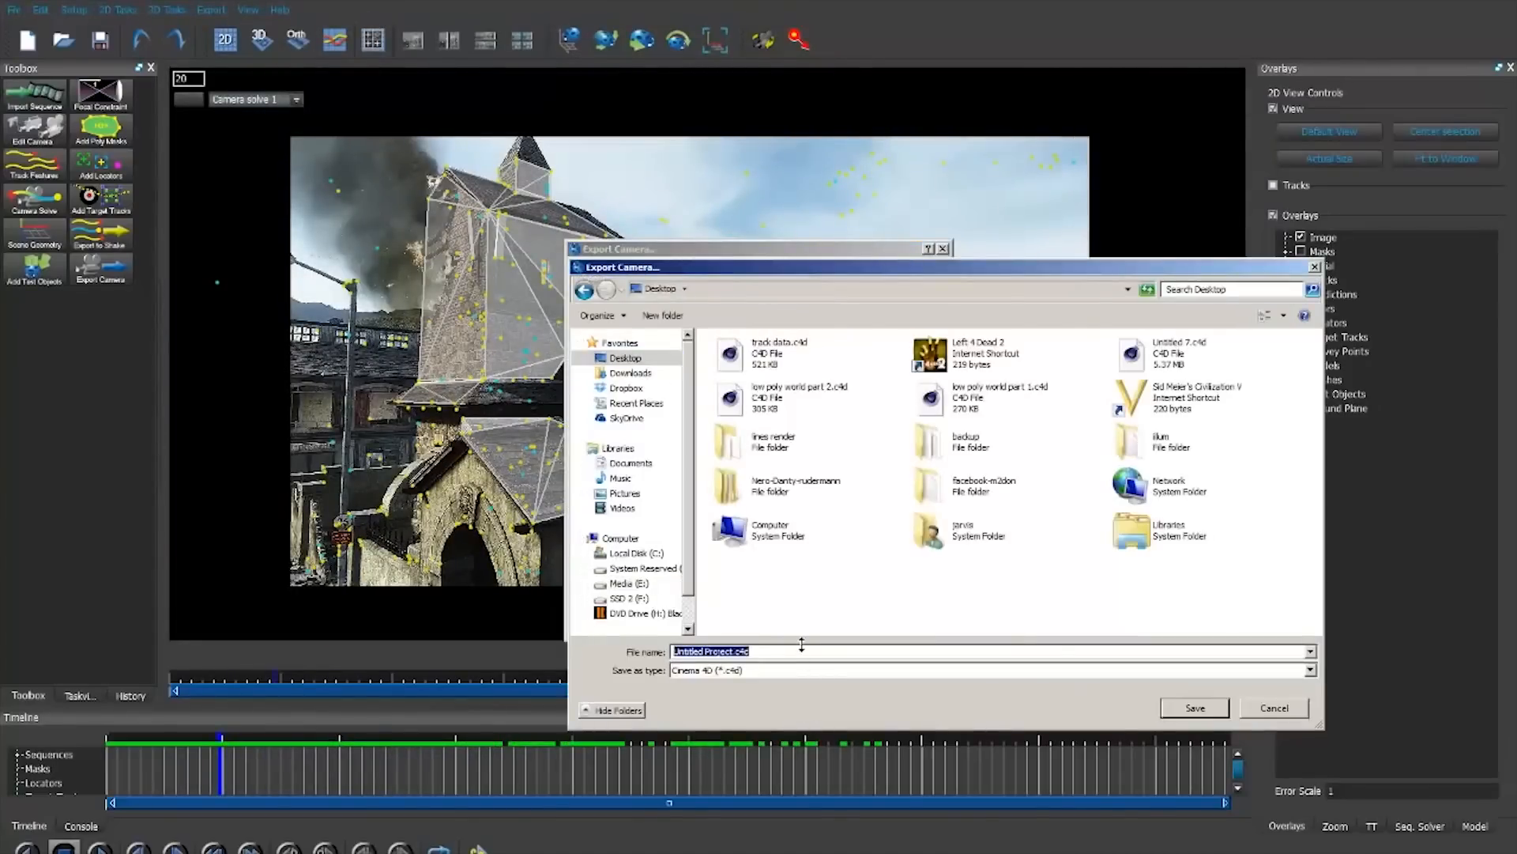
key("Return")
left_click_drag(779, 535, 905, 551)
type("100")
left_click(854, 621)
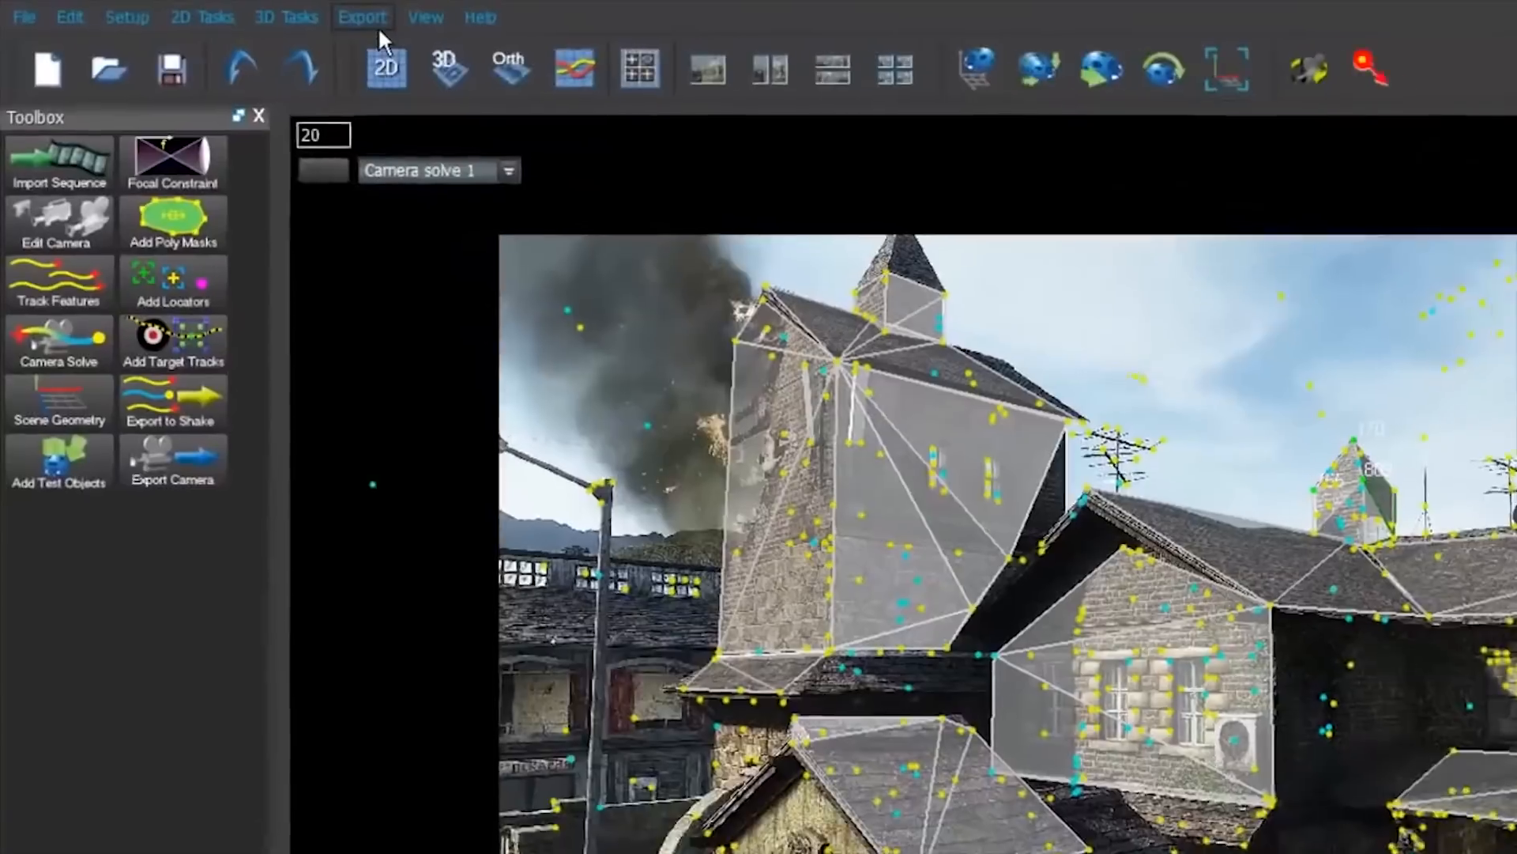
- Export all the meshes to the Desktop as the Wavefront object file lines mesh.obj
left_click(211, 10)
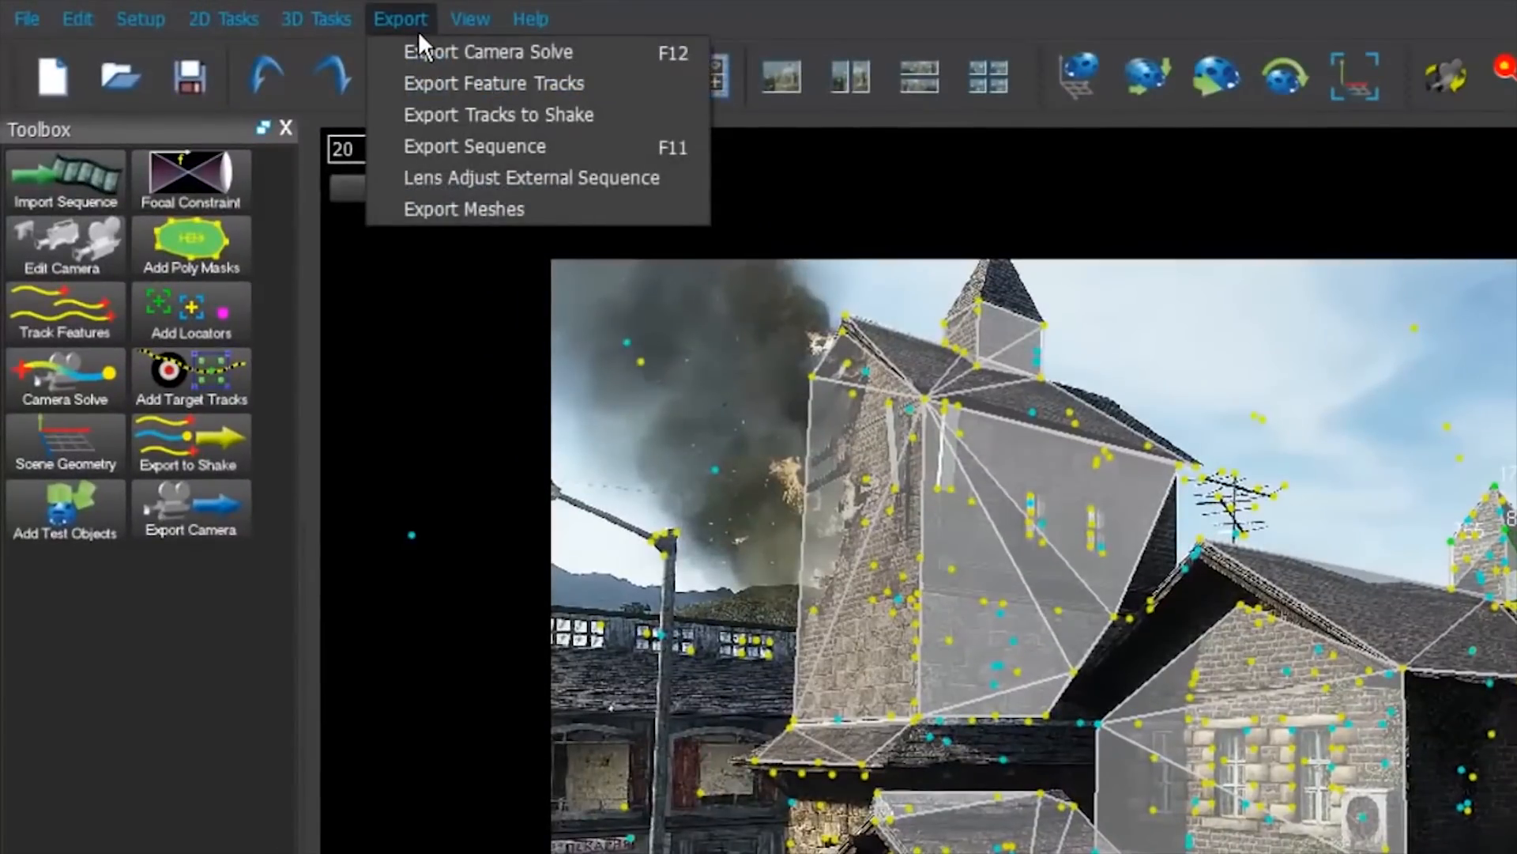
left_click(448, 220)
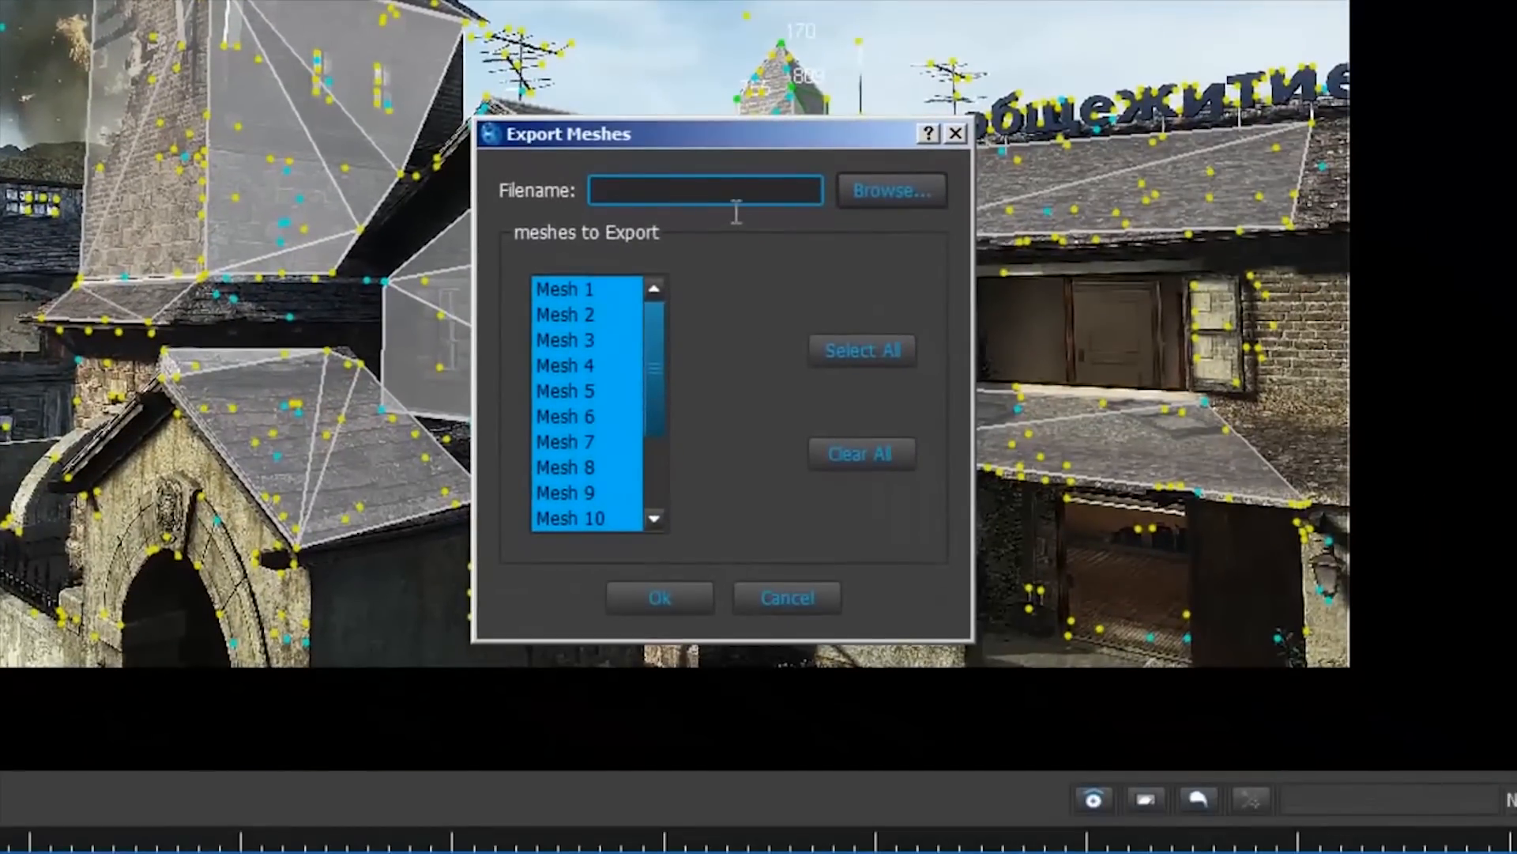
left_click(873, 193)
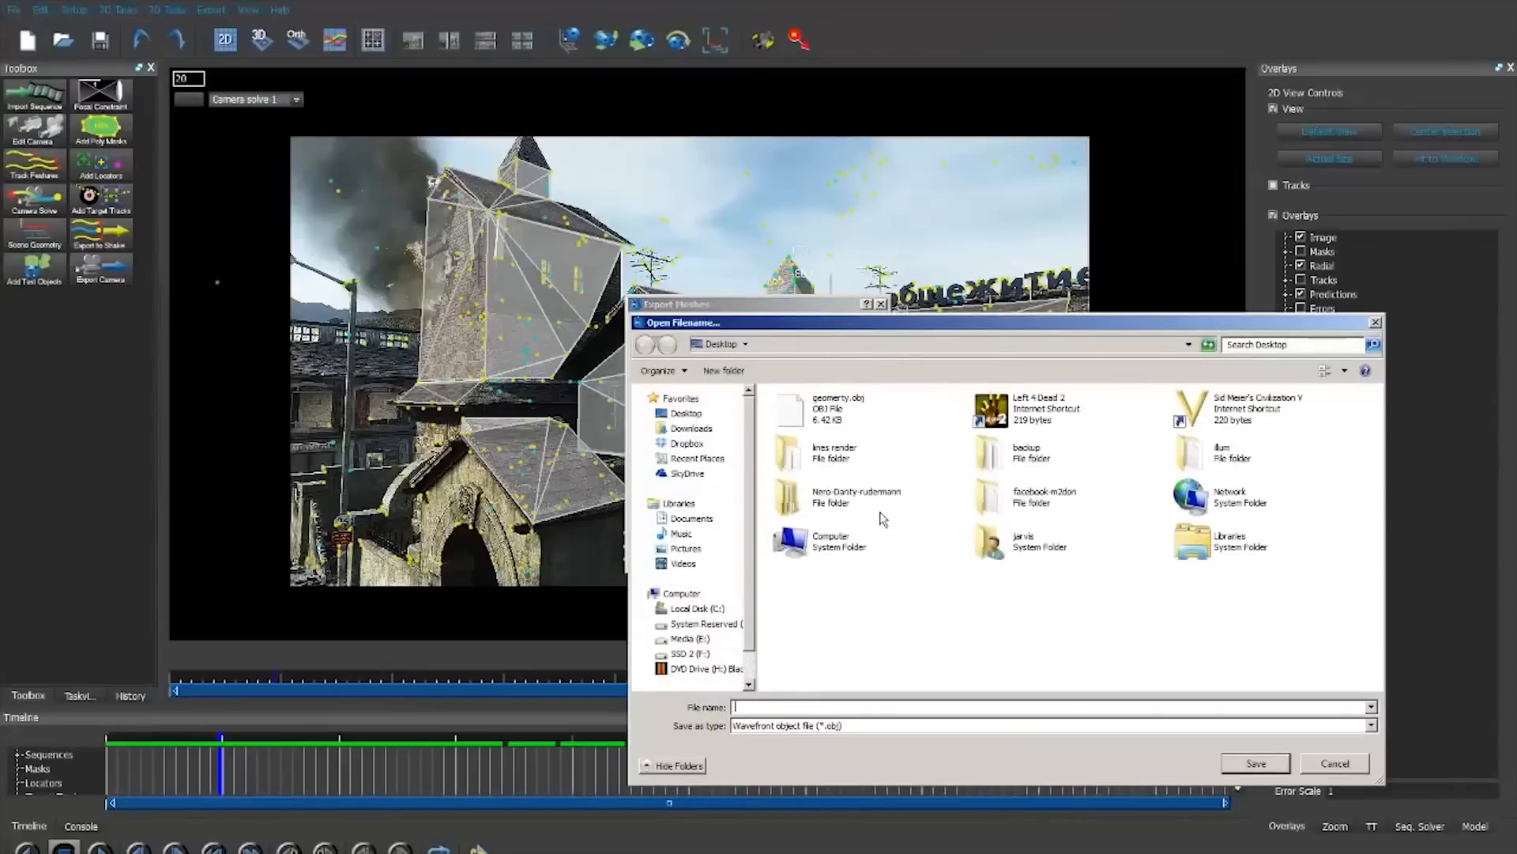
type("lines mesh")
key("Return")
left_click(748, 551)
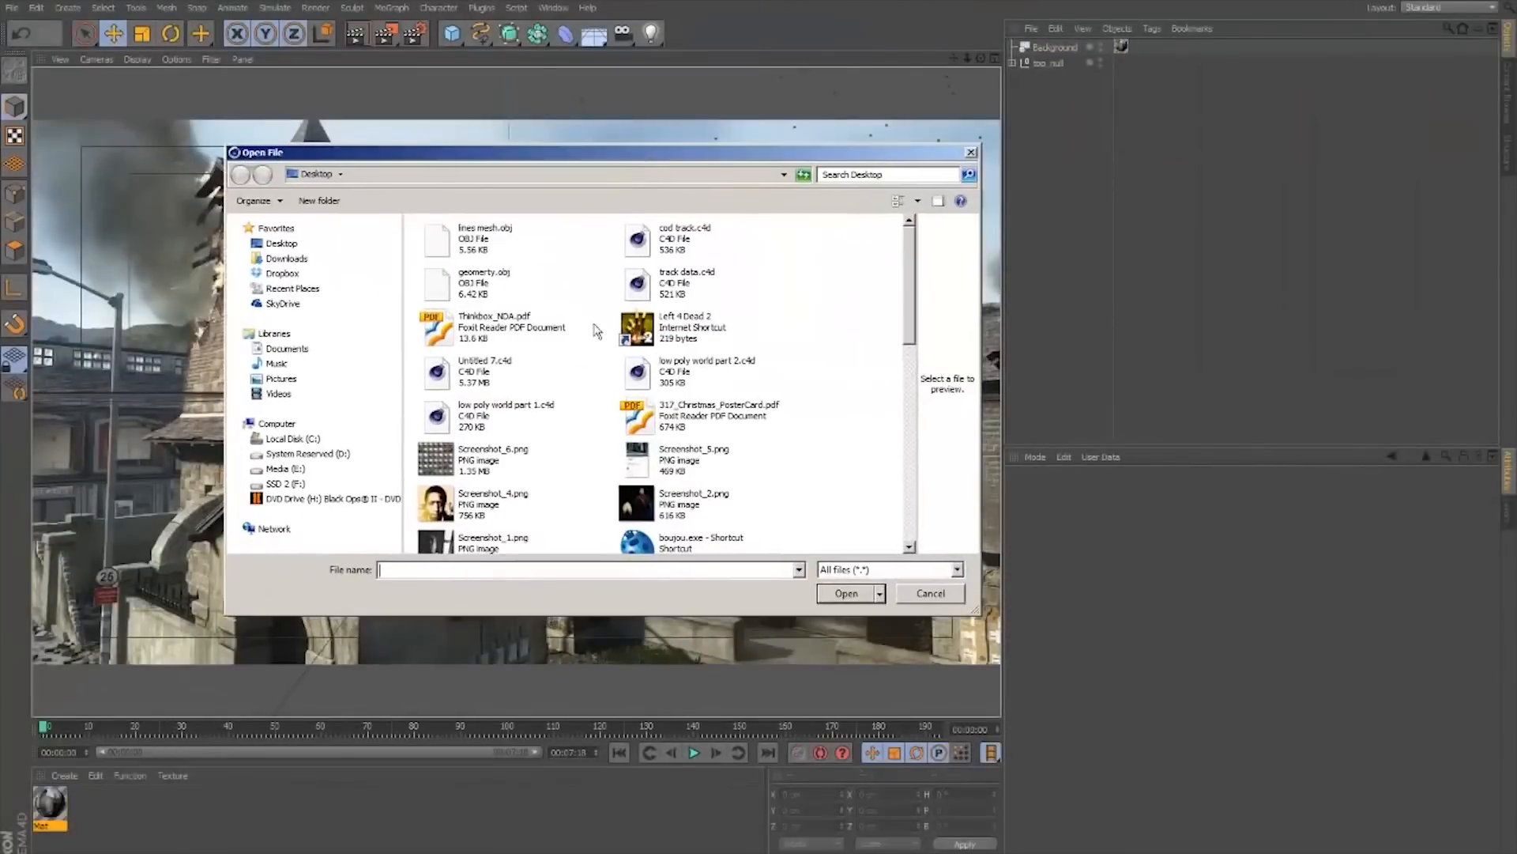
- Switch to Cinema 4D, import lines mesh.obj from the Desktop, and check its alignment over the footage at frame 10
double_click(513, 243)
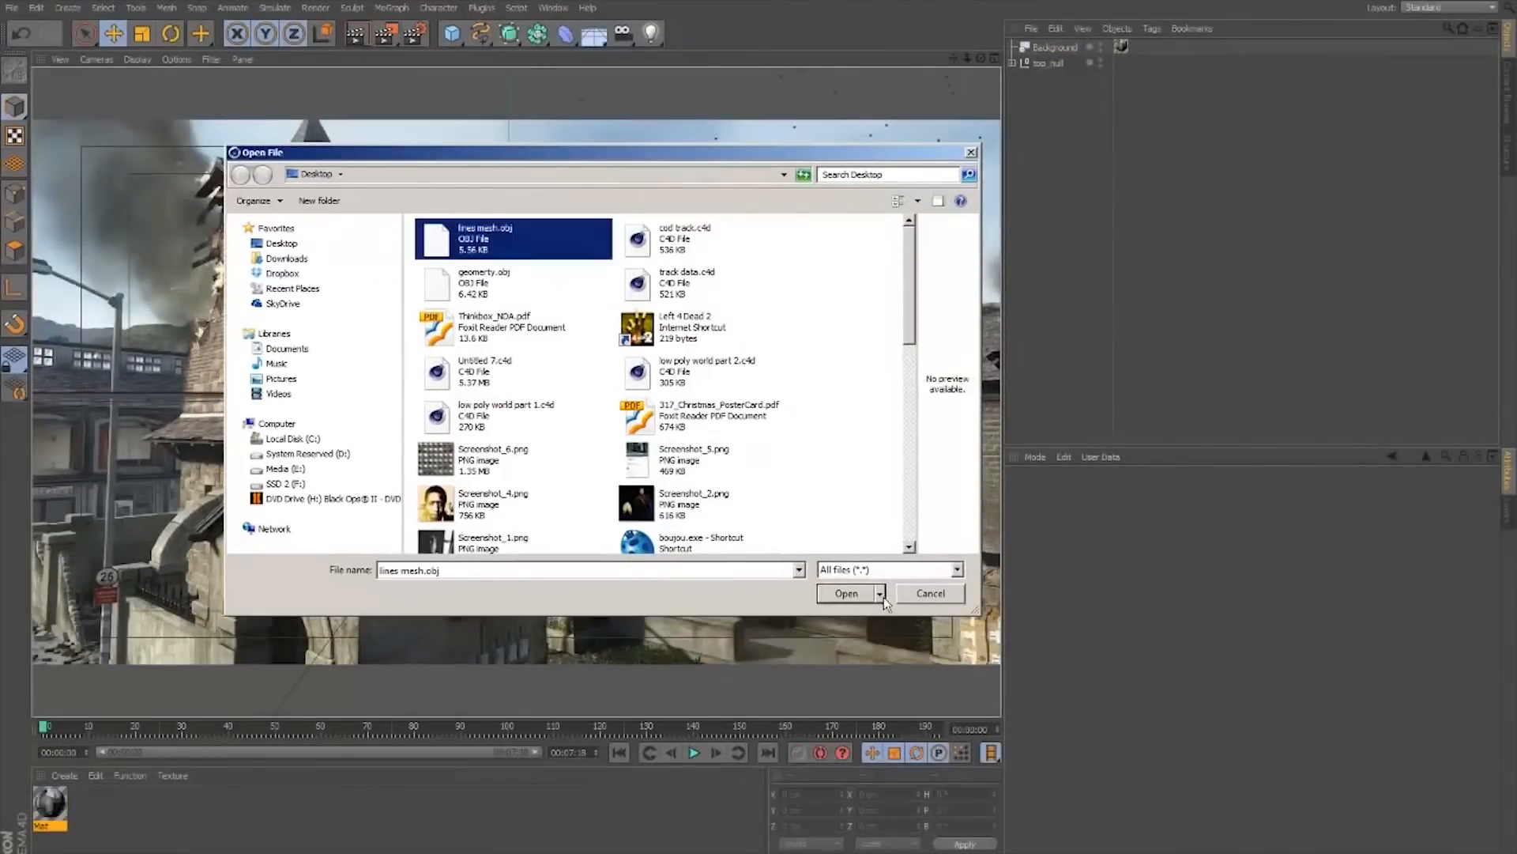
left_click(849, 738)
mouse_move(62, 736)
left_mouse_down()
mouse_move(422, 736)
mouse_move(88, 731)
left_mouse_up()
- Enable X-Ray on all the imported meshes from Mesh_1 to Mesh_15
left_click(1048, 268)
left_click(1050, 49, "shift")
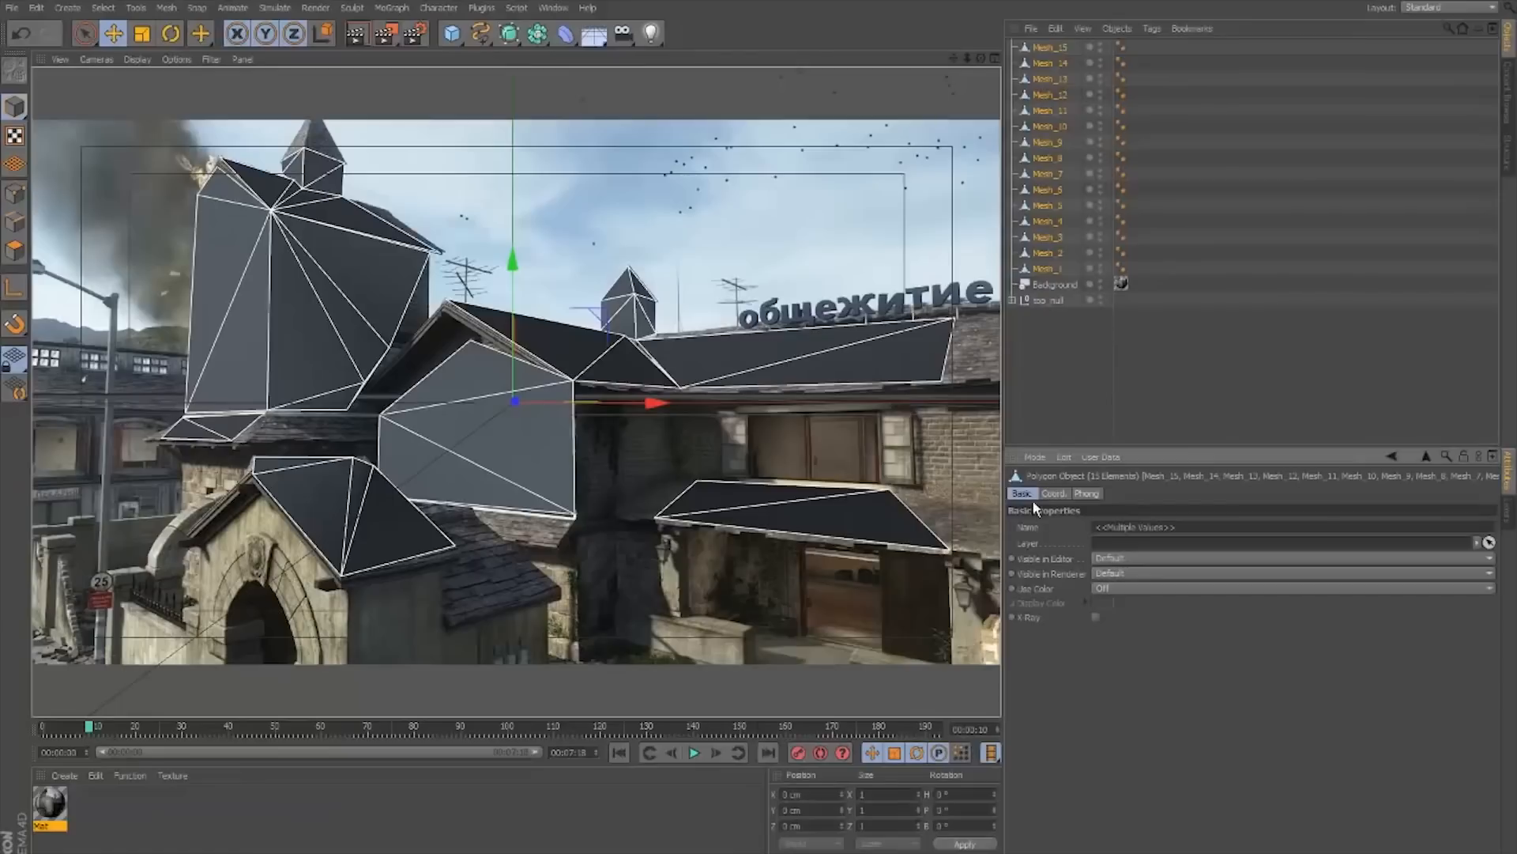
left_click(1095, 617)
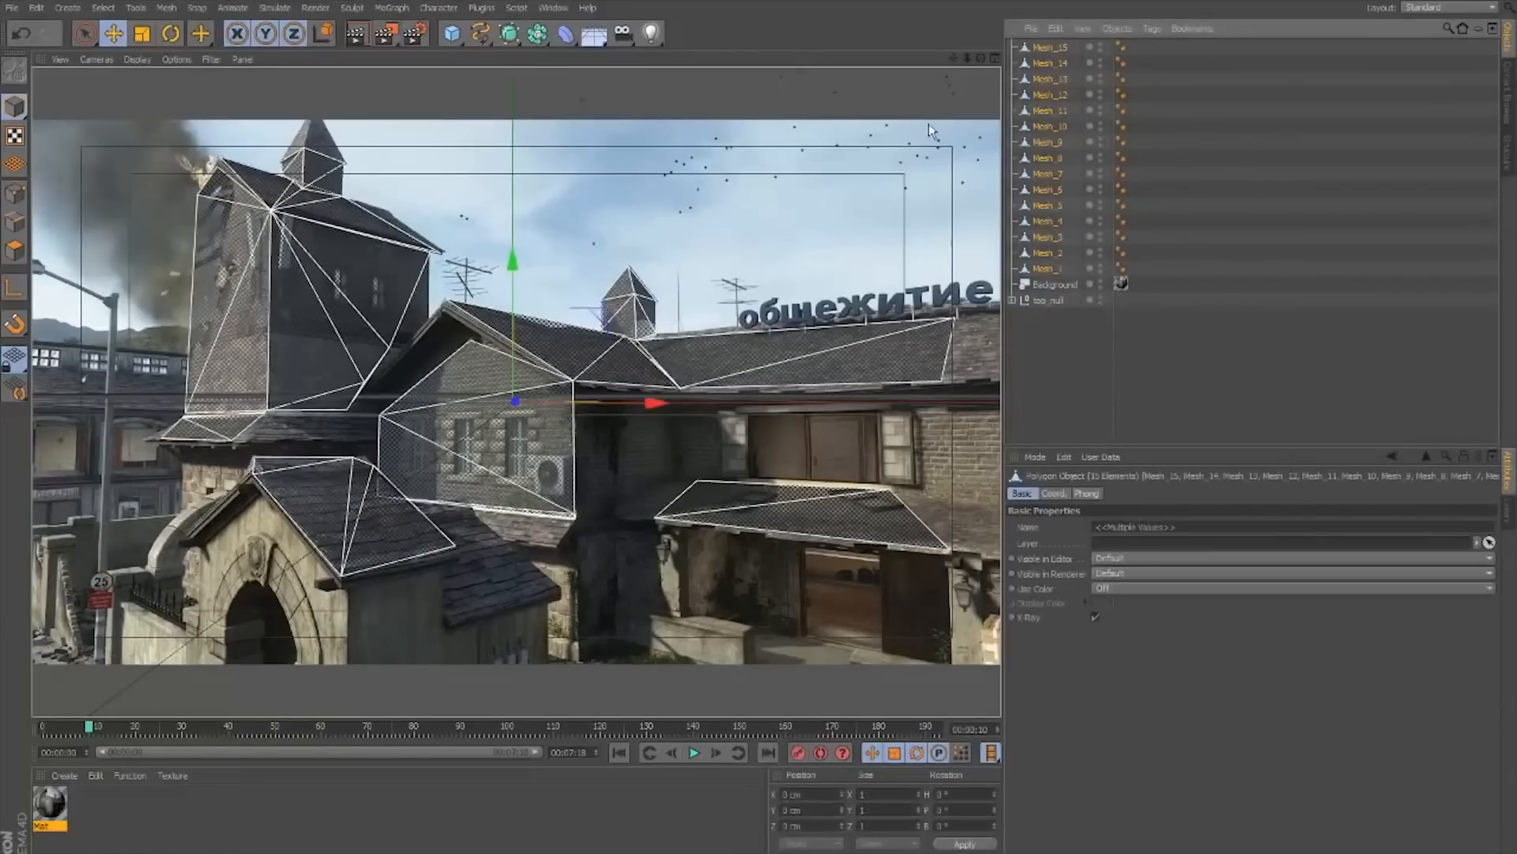
- Enter point editing and adjust the lower corner point of the foreground roof mesh to match the footage
left_click_drag(101, 727, 304, 737)
left_click(15, 193)
mouse_move(434, 595)
left_mouse_down()
mouse_move(454, 589)
mouse_move(449, 602)
left_mouse_up()
key("space")
left_click(437, 595)
left_click_drag(182, 731, 465, 704)
- Adjust the mesh points at the tower's top and at the gable wall's peak and outer corner to match the footage
left_click(193, 458)
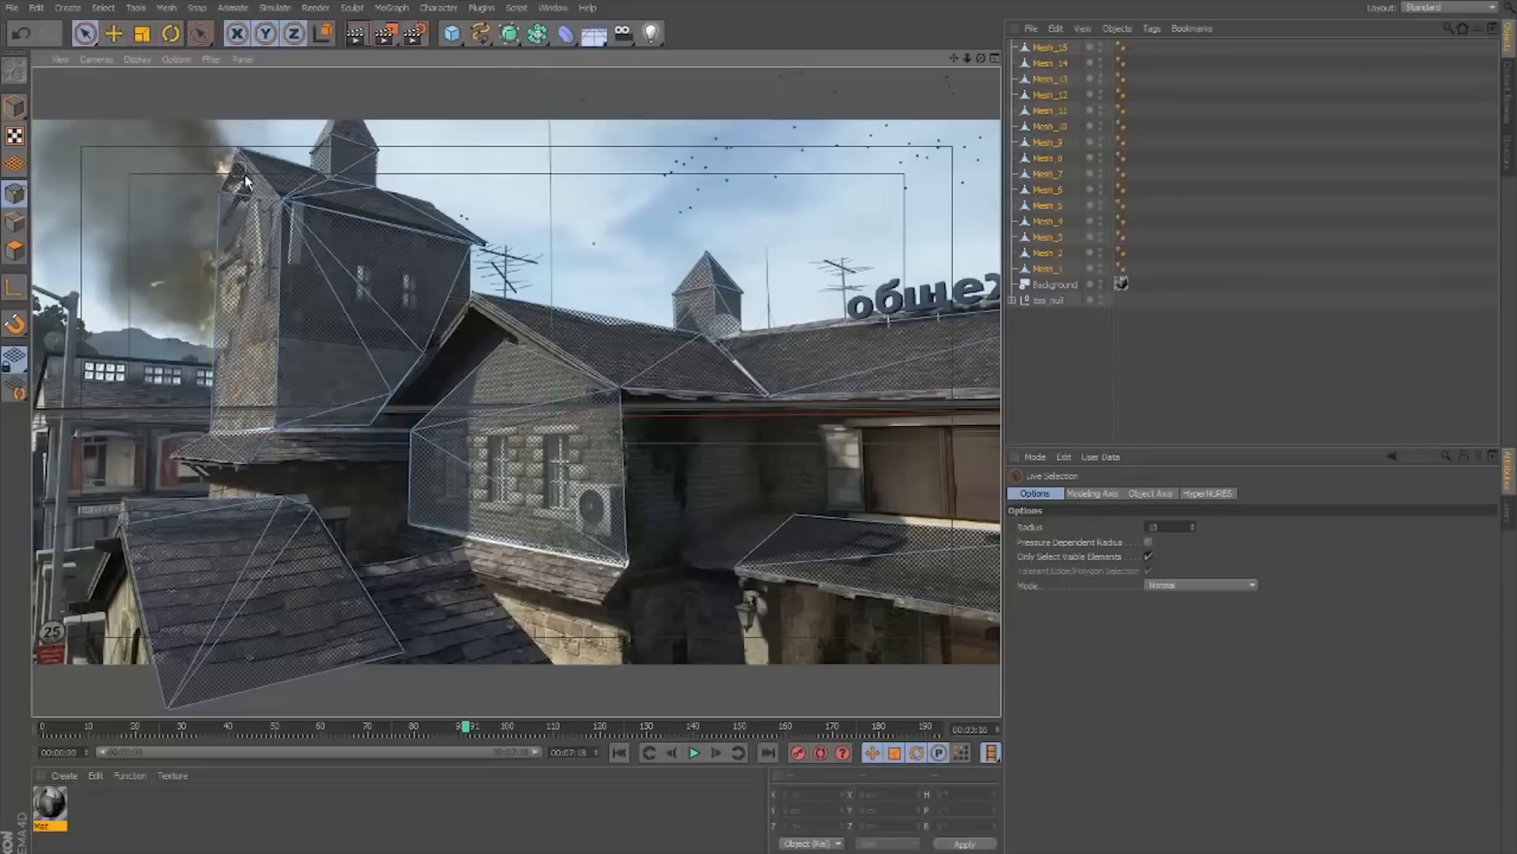
left_click(239, 149)
left_click(511, 344)
left_click_drag(512, 345, 498, 330)
left_click(416, 434)
mouse_move(418, 438)
left_mouse_down()
mouse_move(479, 424)
mouse_move(418, 421)
left_mouse_up()
left_click(138, 59)
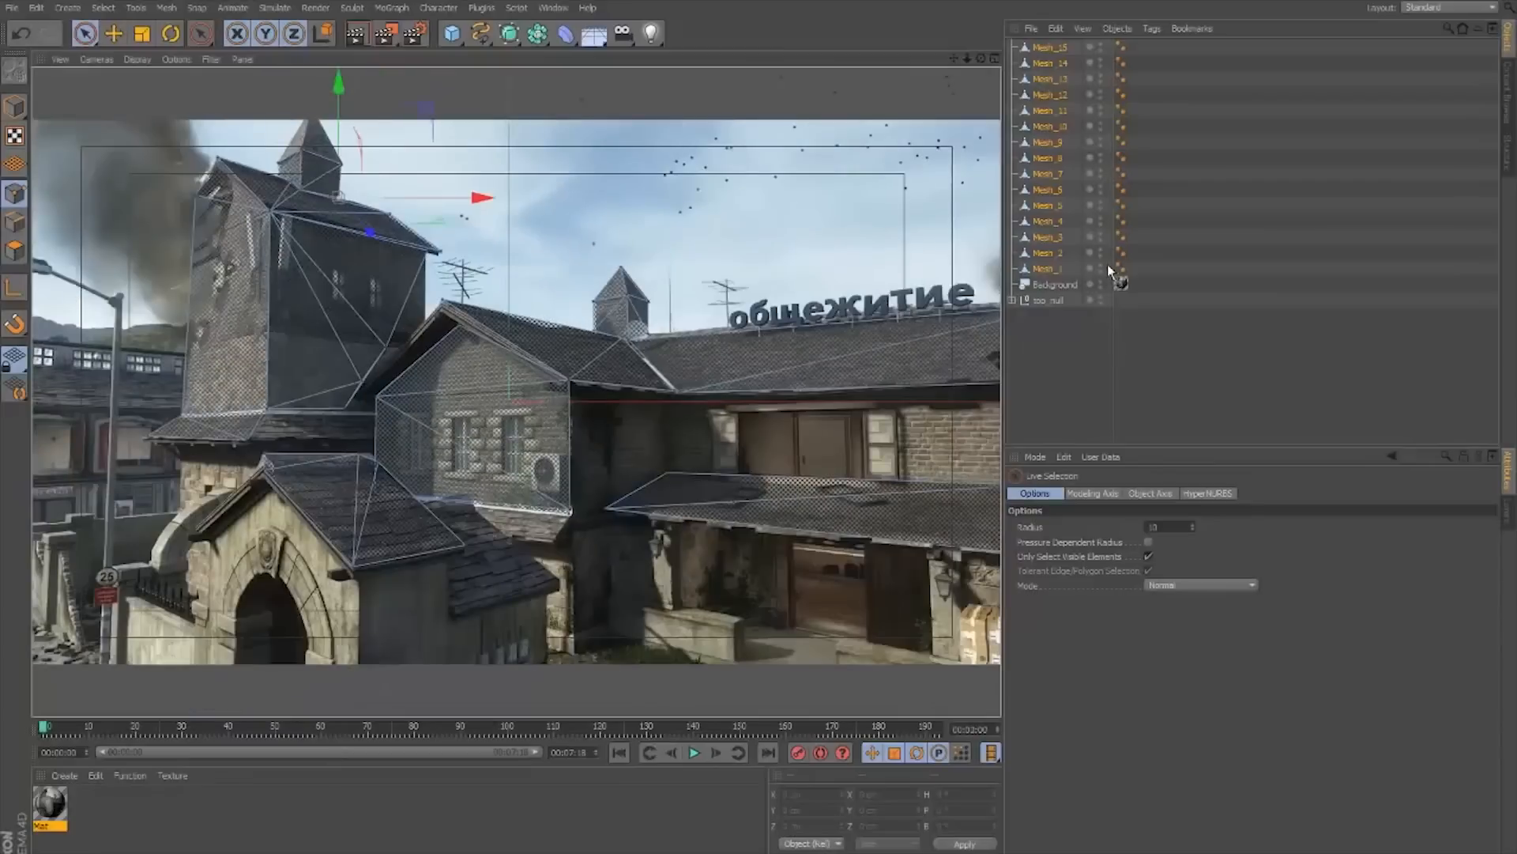
- Disable X-Ray on all the imported meshes
left_click(1049, 270)
left_click(1049, 48, "shift")
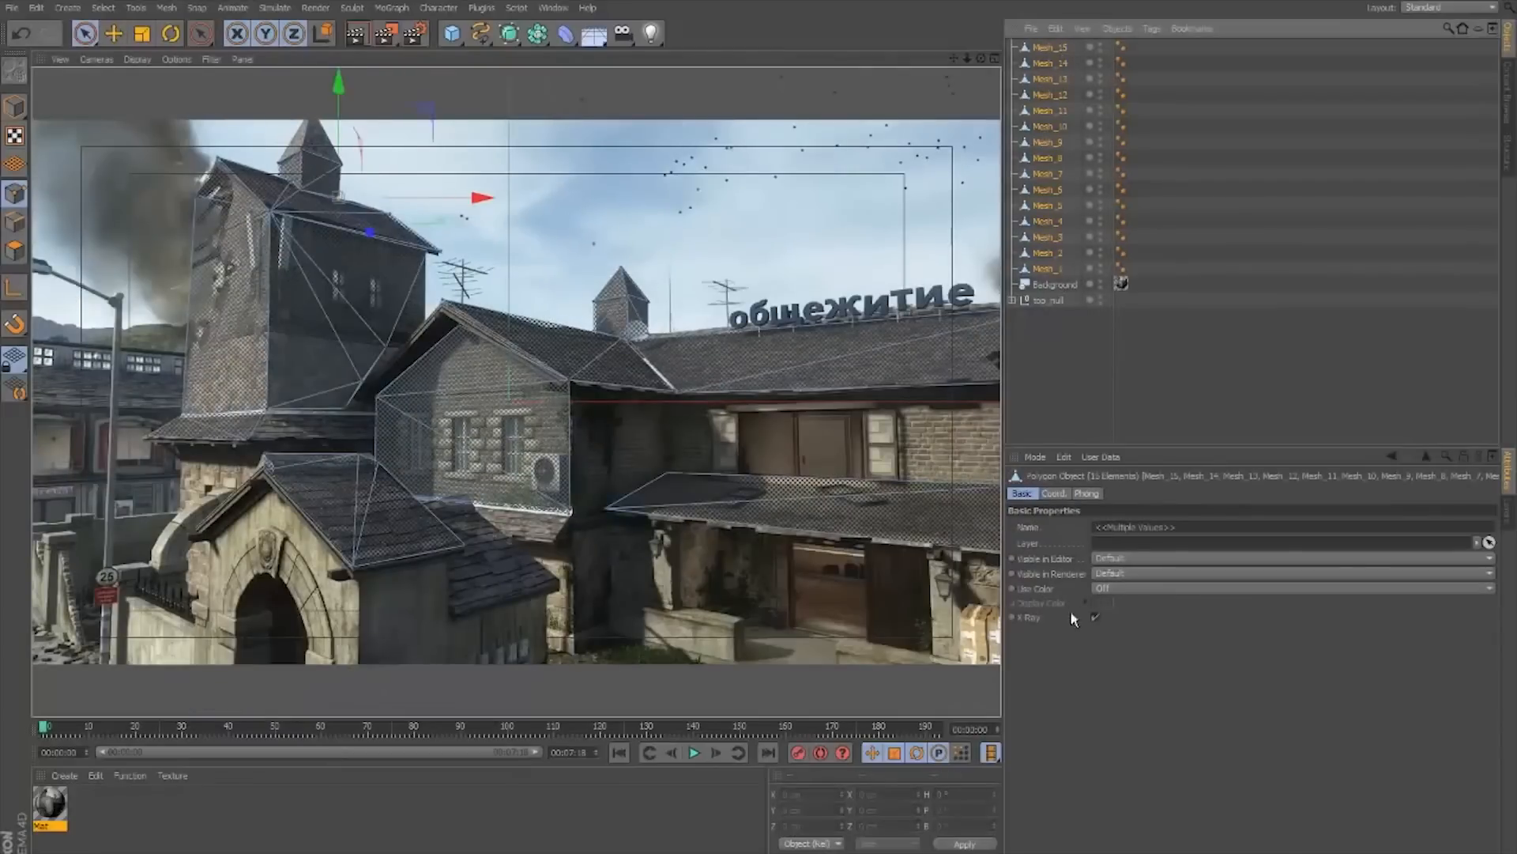
left_click(1094, 617)
left_click(1130, 382)
- Merge the imported meshes except Mesh_1 into a single object and place it under a new Atom Array
left_click(1049, 48)
left_click(1056, 267, "shift")
right_click(1057, 265)
left_click(1142, 644)
left_click_drag(544, 45, 744, 55, "alt")
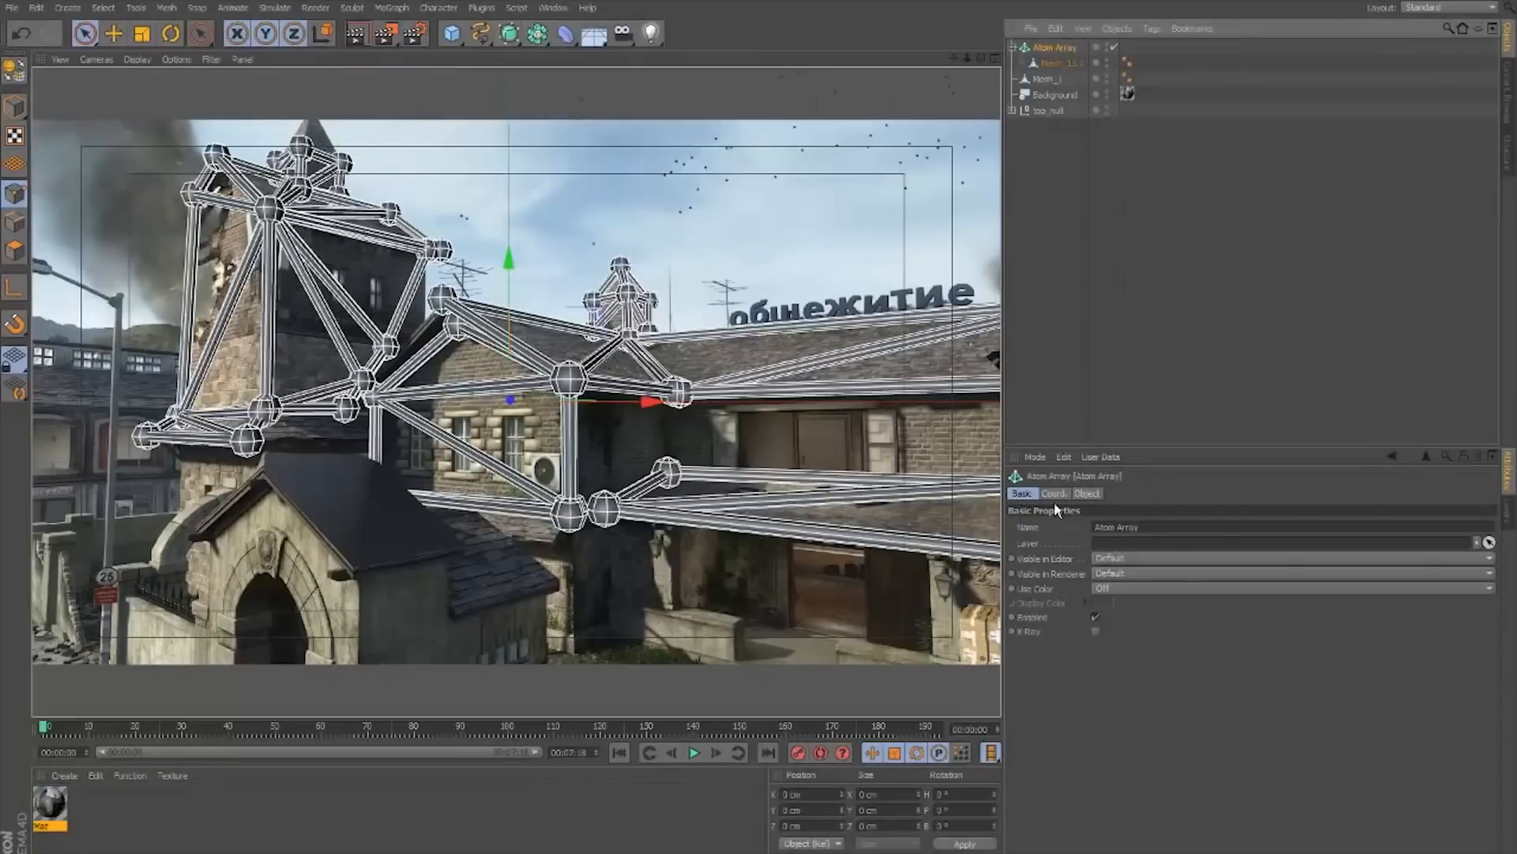
- Set the Atom Array's sphere radius to 1 cm and its cylinder radius to 0.1 cm
left_click(1086, 493)
key("Tab")
type("100")
key("Return")
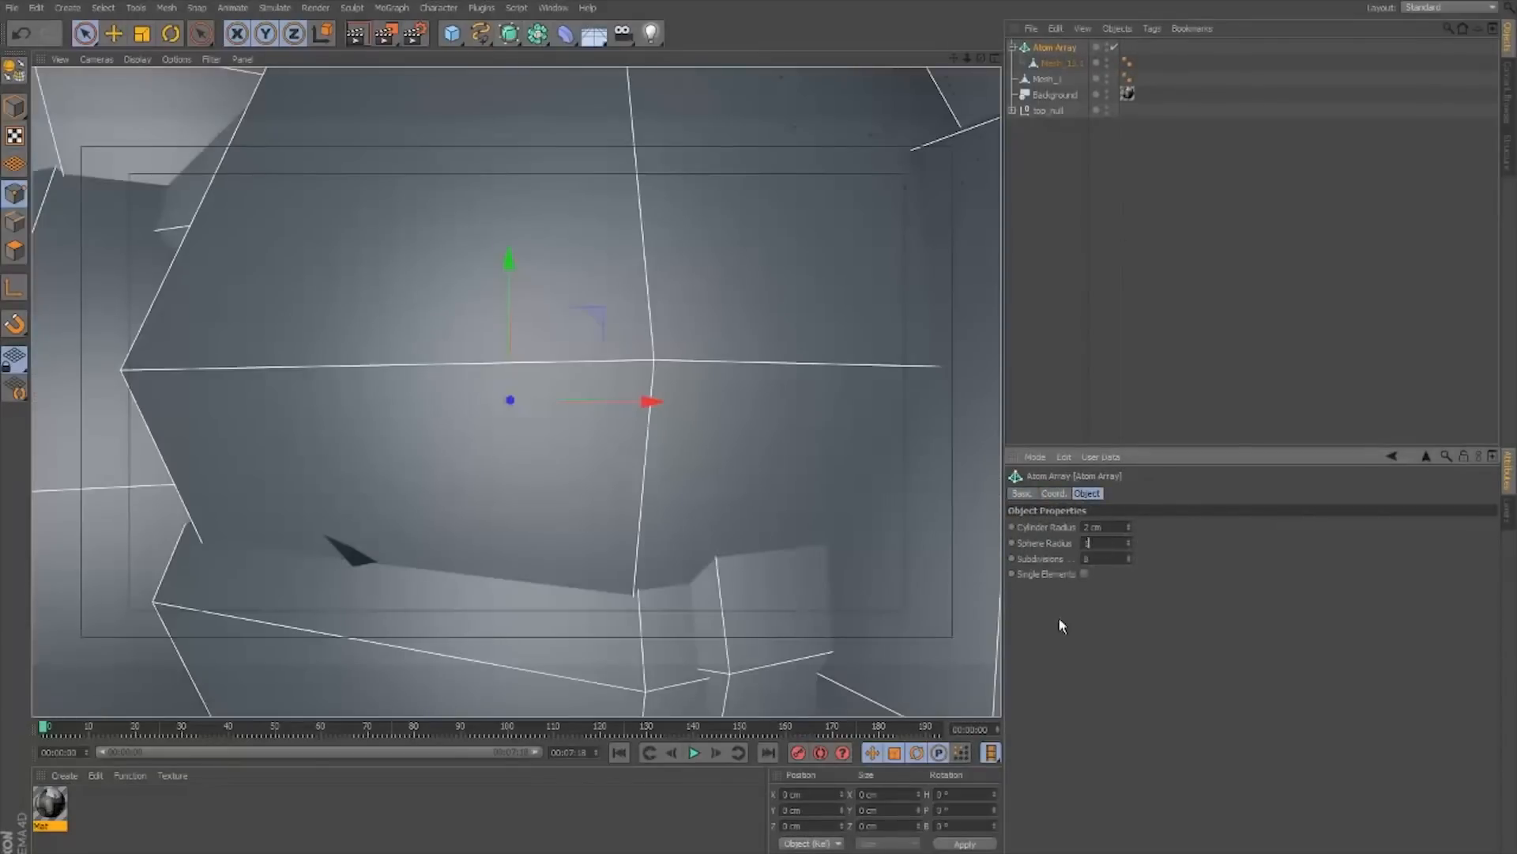
type("1")
key("Return")
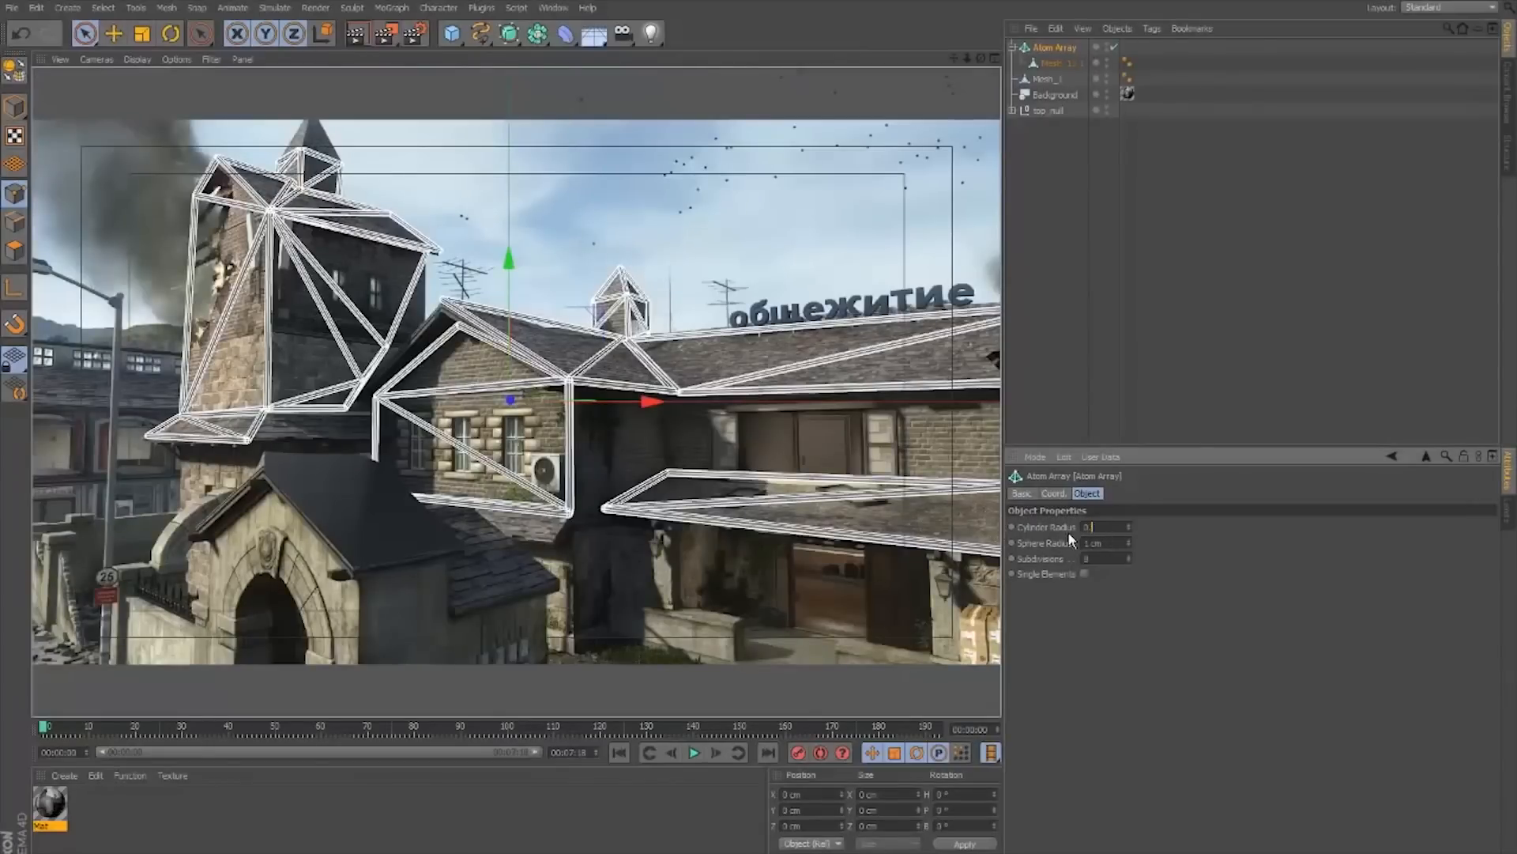
left_click(1072, 333)
left_click(1056, 47)
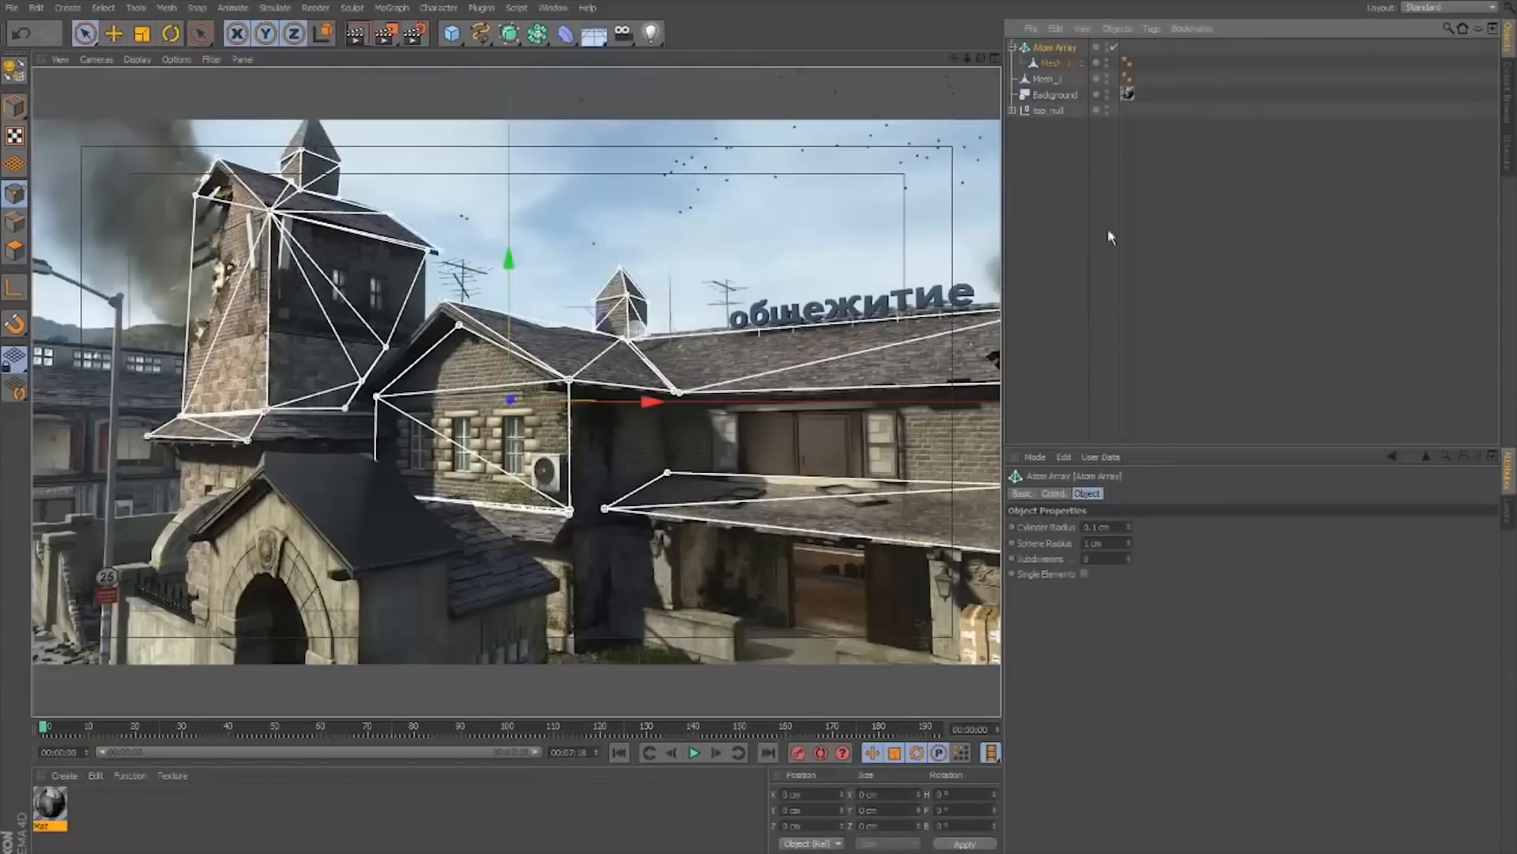
left_click(1078, 245)
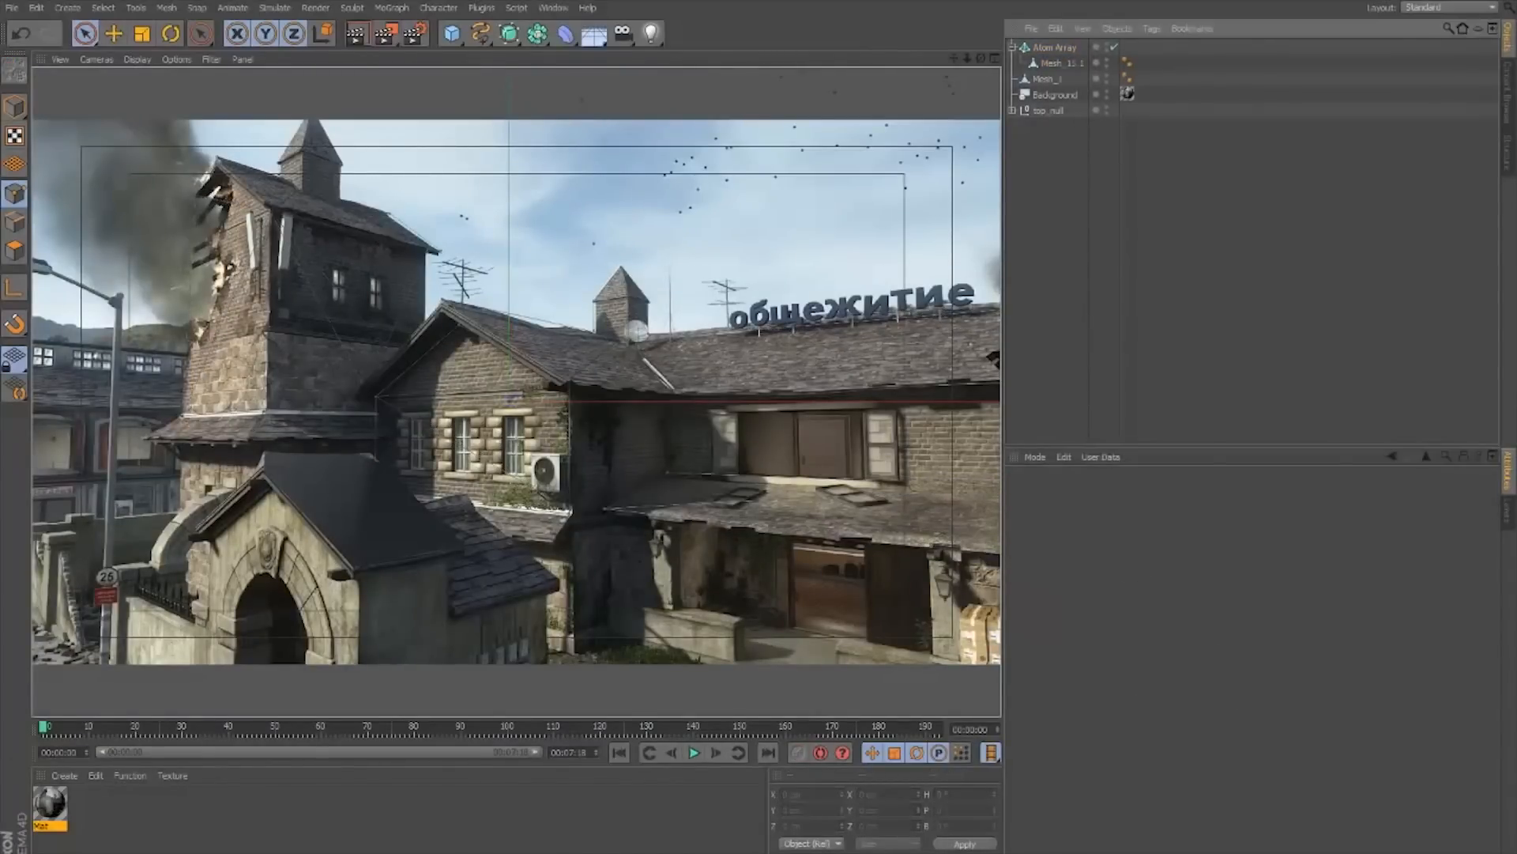
- Create a new material with Color disabled and Luminance enabled, and apply it to the Atom Array
double_click(149, 826)
double_click(64, 804)
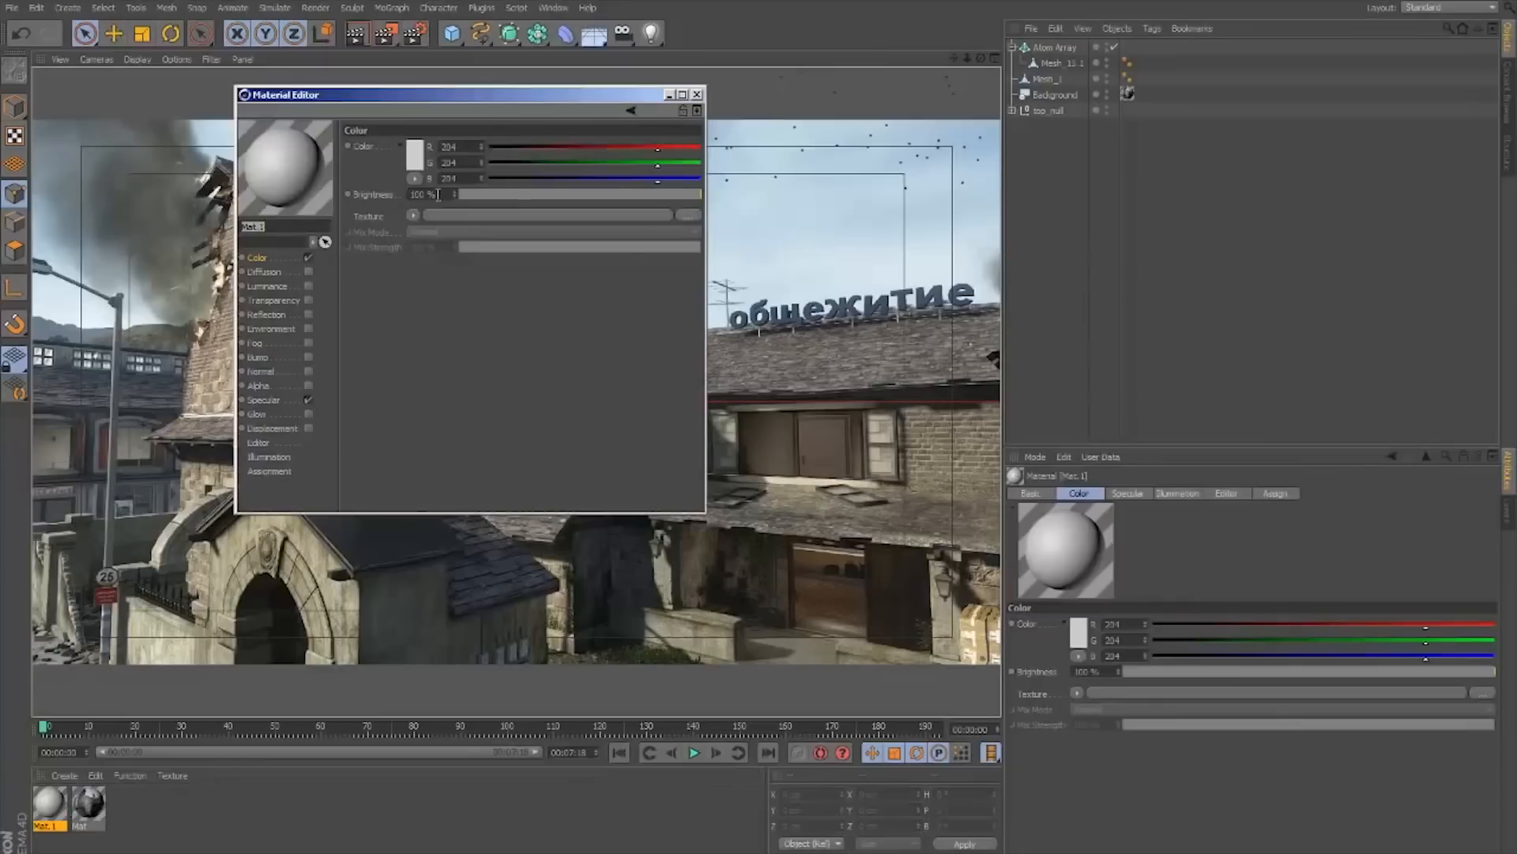
left_click(308, 258)
left_click(308, 286)
left_click(697, 95)
left_click_drag(50, 803, 1055, 47)
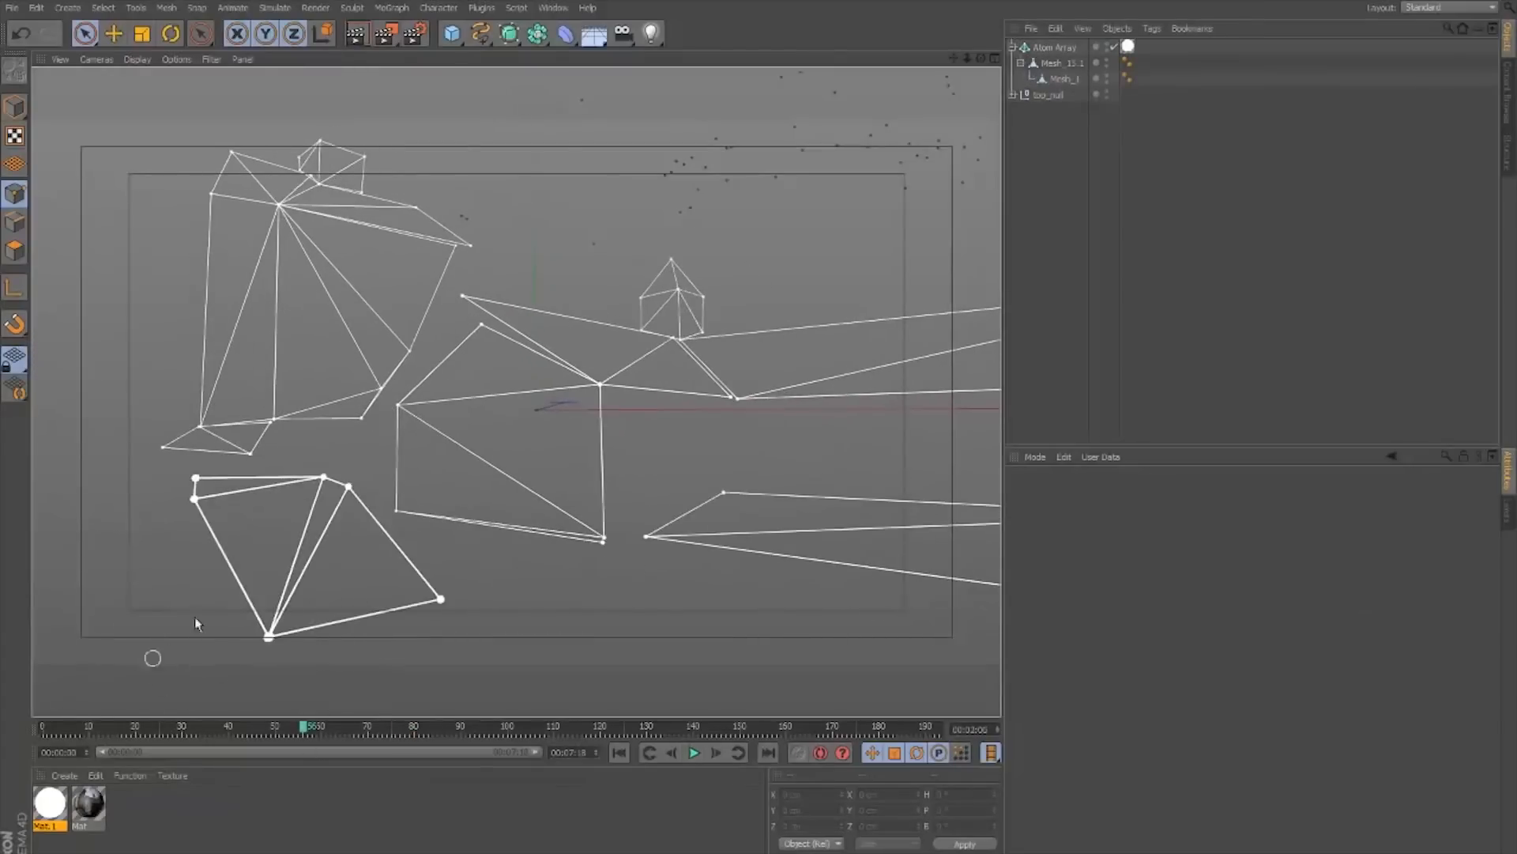
- Configure the render output to save PNG images with a straight alpha channel
left_click(414, 33)
left_click(380, 209)
left_click(339, 253)
left_click(141, 86)
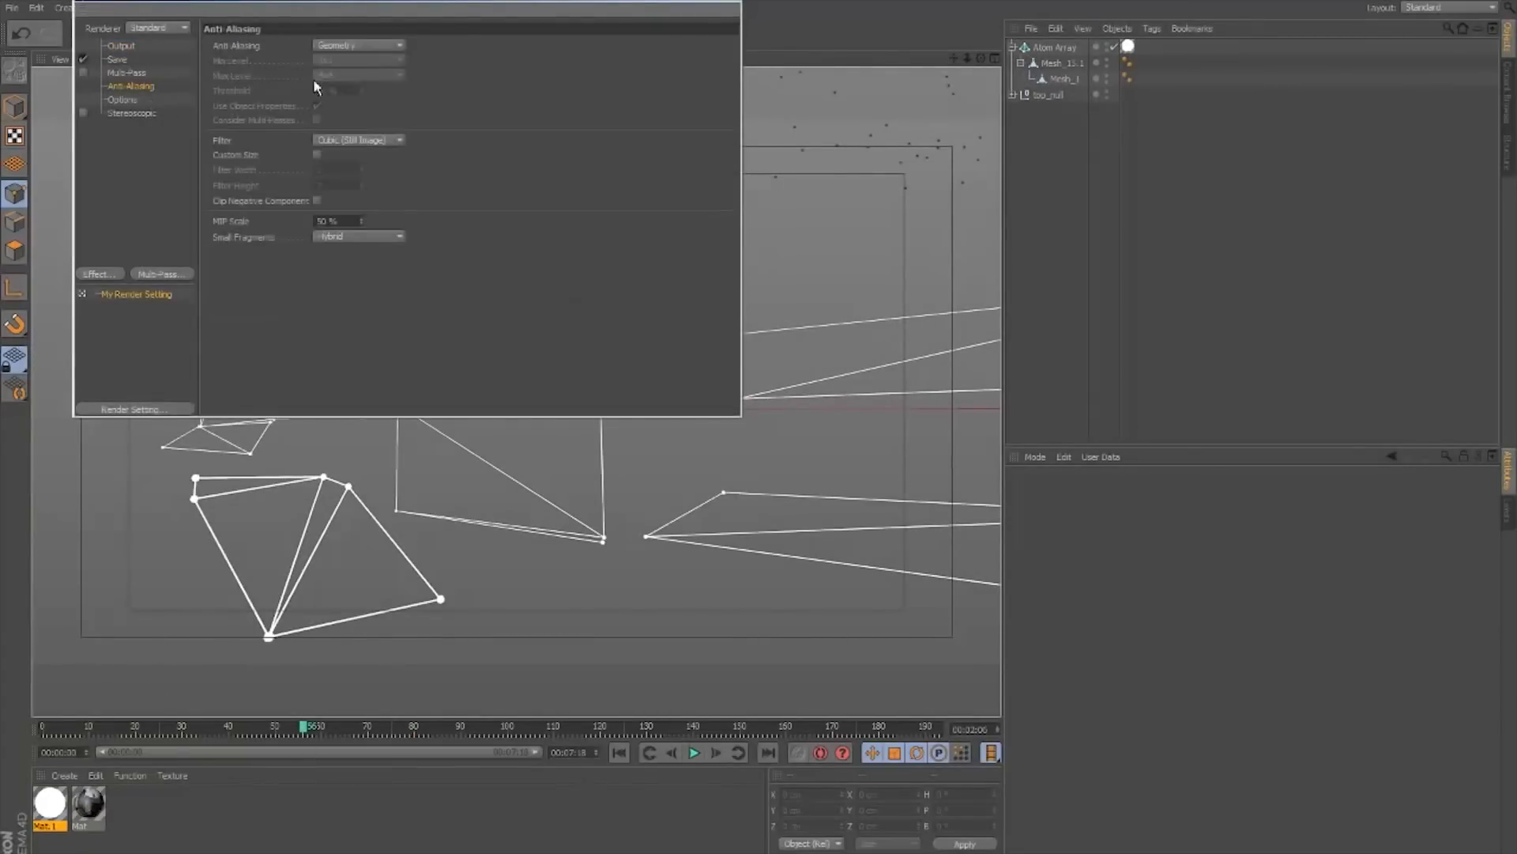
left_click(121, 46)
left_click(117, 60)
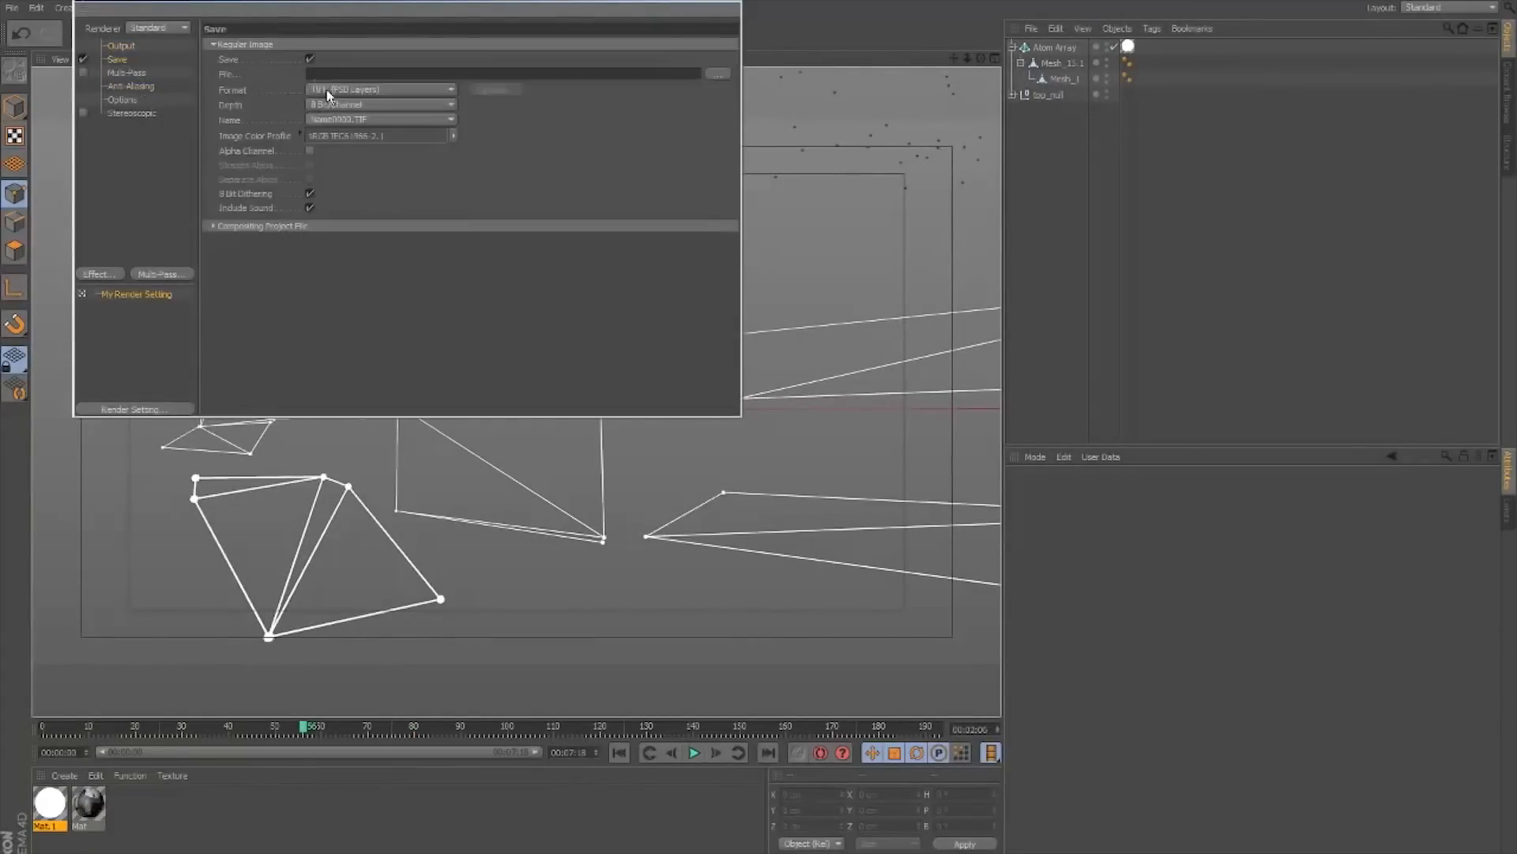
left_click(379, 89)
left_click(365, 246)
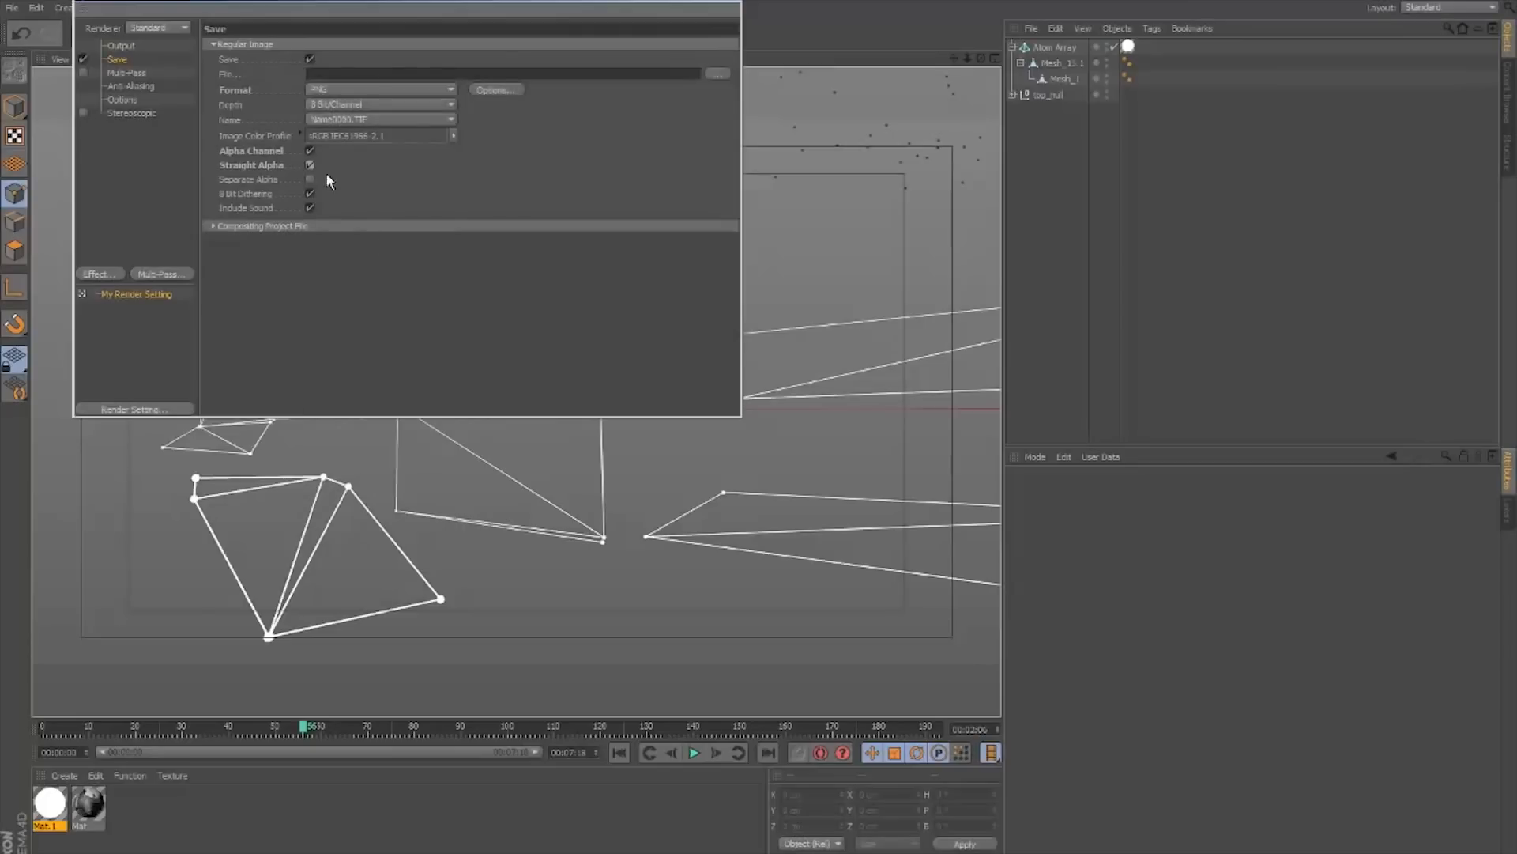
- Create a new folder on the Desktop and set the render's output file there with the name lines
left_click(717, 74)
left_click(132, 103)
right_click(786, 331)
left_click(793, 375)
left_click(804, 286)
right_click(807, 215)
right_click(804, 144)
mouse_move(857, 263)
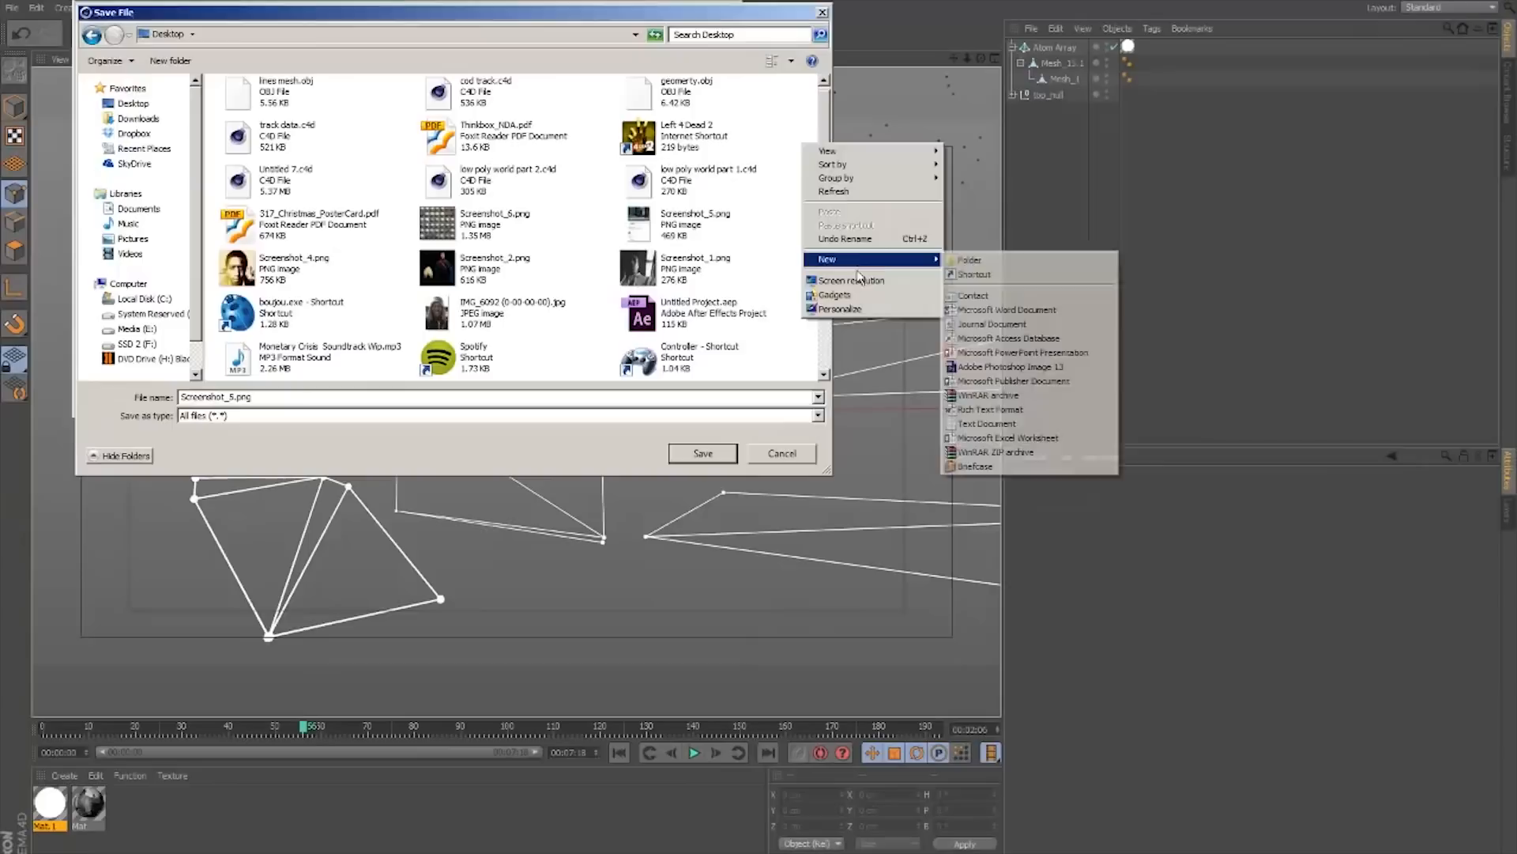
left_click(969, 259)
double_click(284, 372)
type("lines")
key("Return")
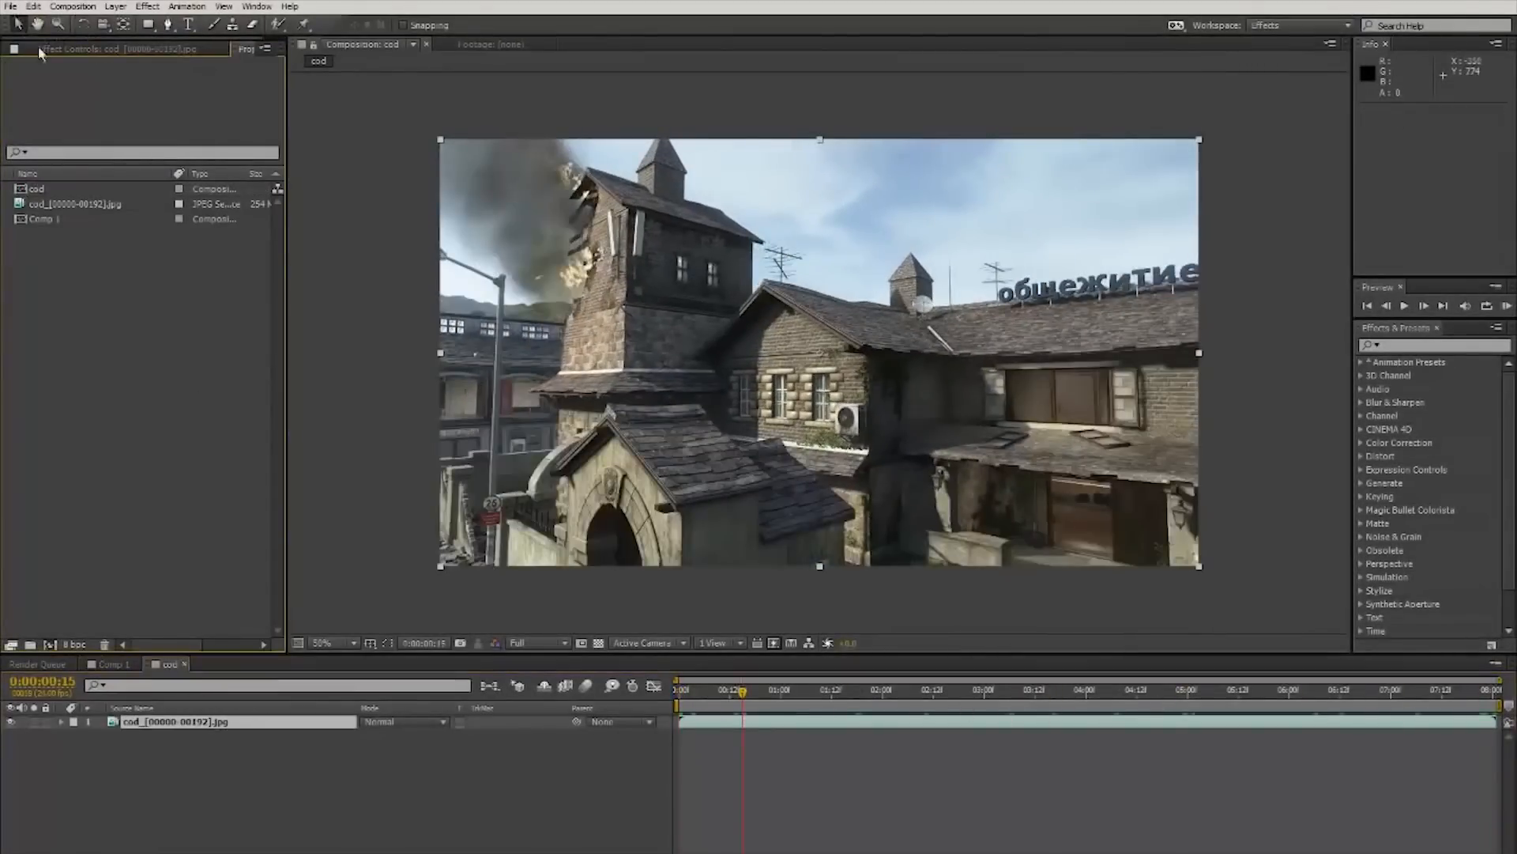
- In After Effects, import the rendered PNG sequence starting at lines0000.png from the Desktop's lines 2 folder
left_click(12, 6)
mouse_move(48, 169)
left_click(252, 183)
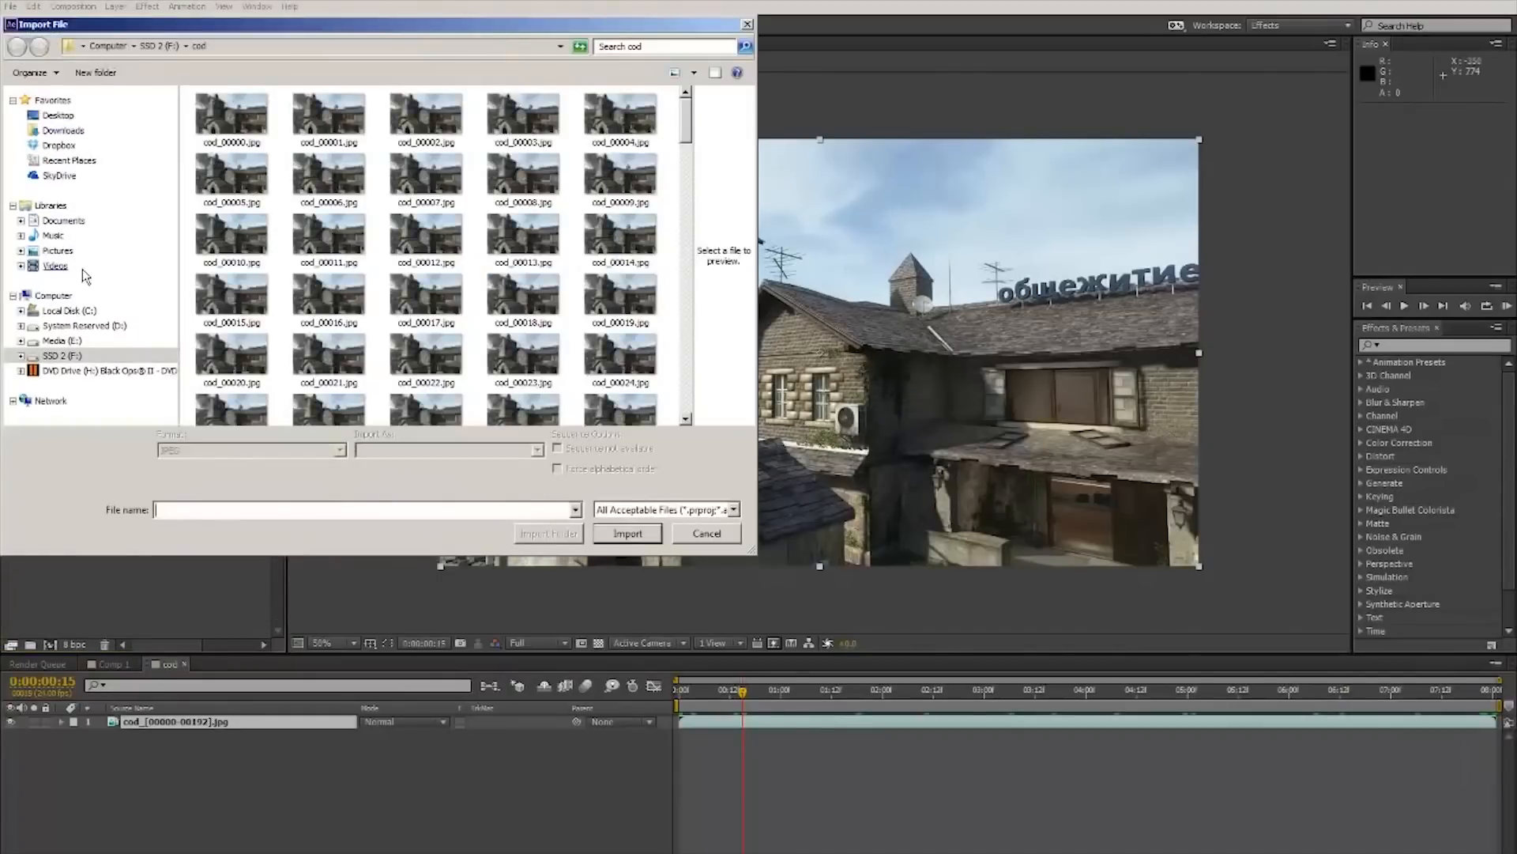
left_click(58, 115)
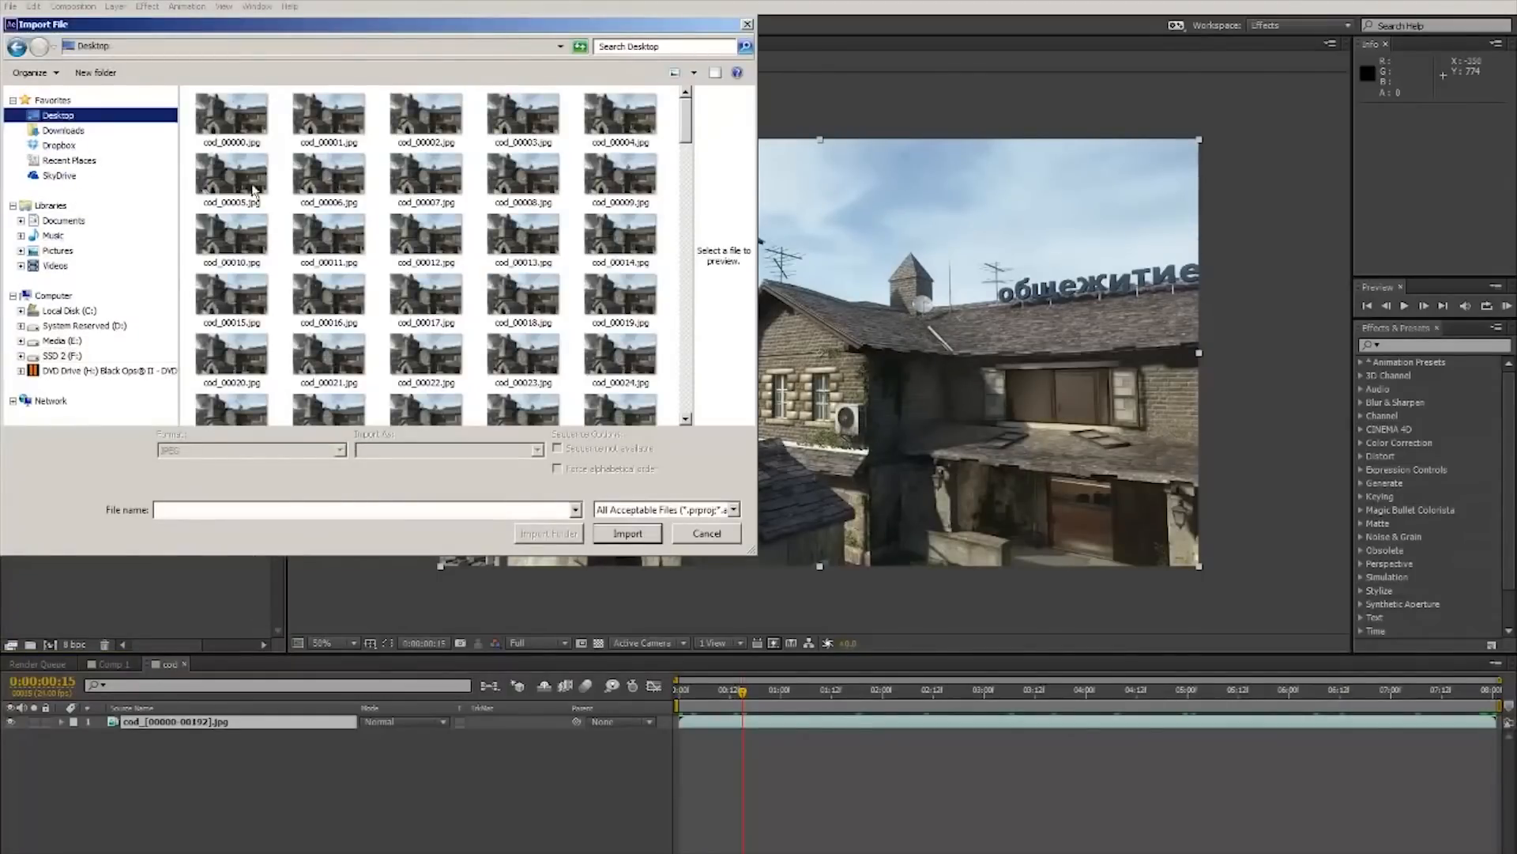
double_click(443, 225)
left_click(260, 162)
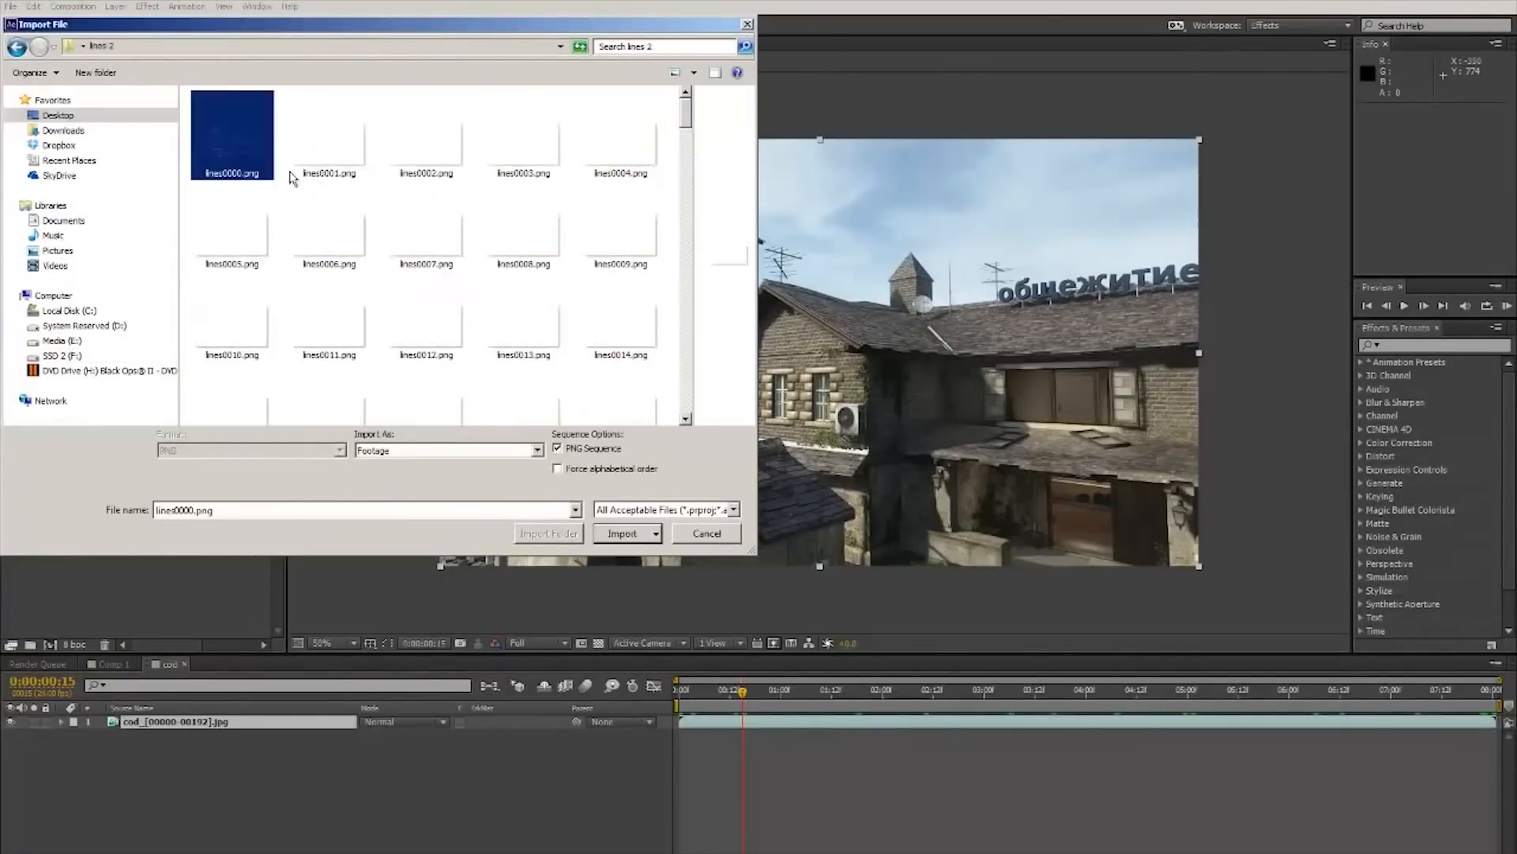
left_click(620, 537)
- Interpret the lines sequence at 24 frames per second and place it above the footage in the cod composition
right_click(102, 240)
mouse_move(247, 335)
left_click(356, 324)
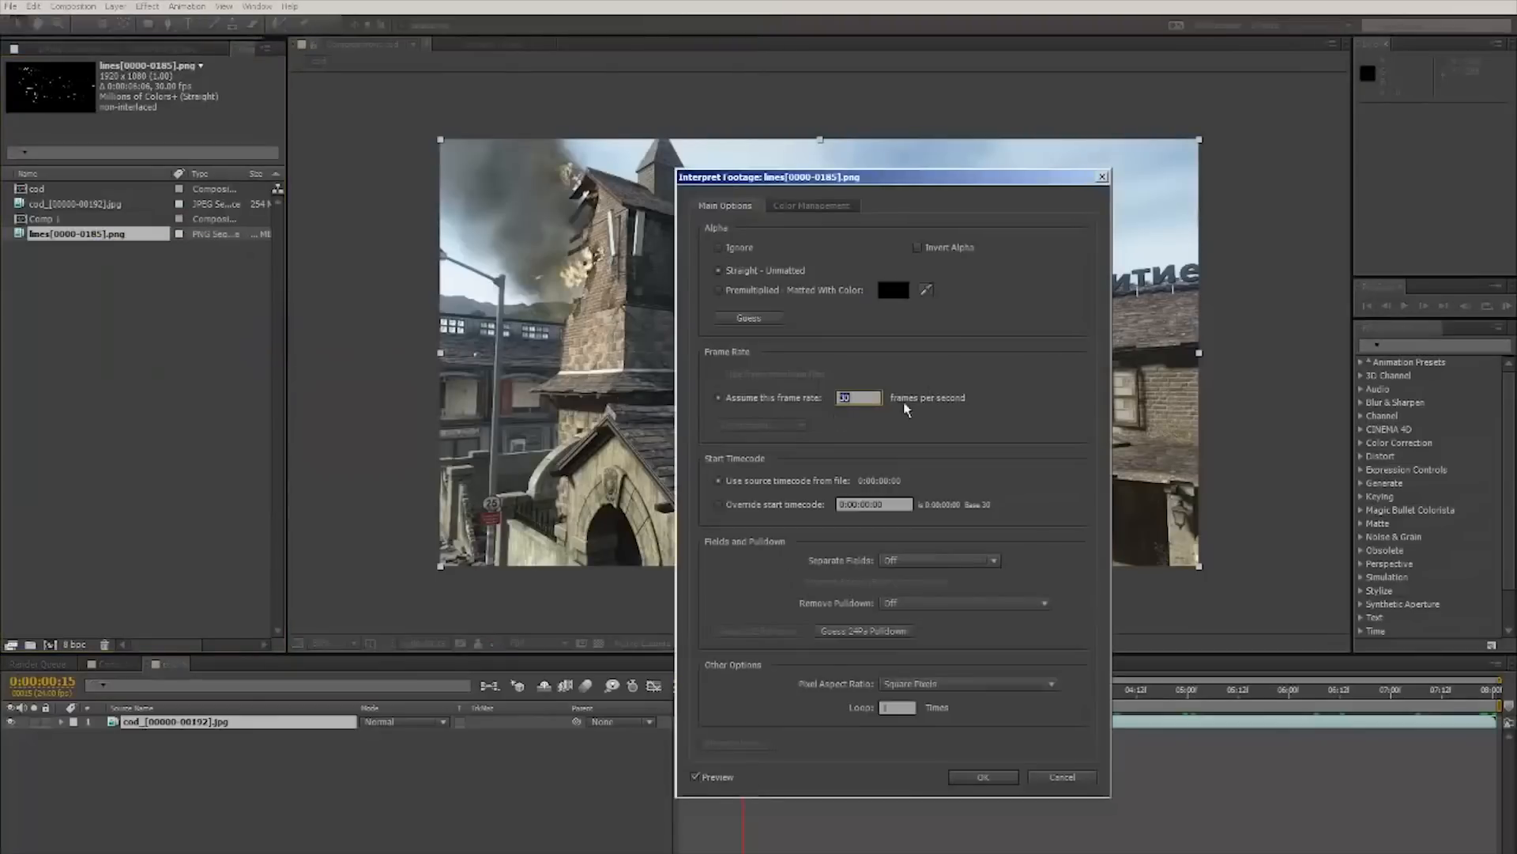
left_click(984, 781)
left_click_drag(55, 236, 329, 725)
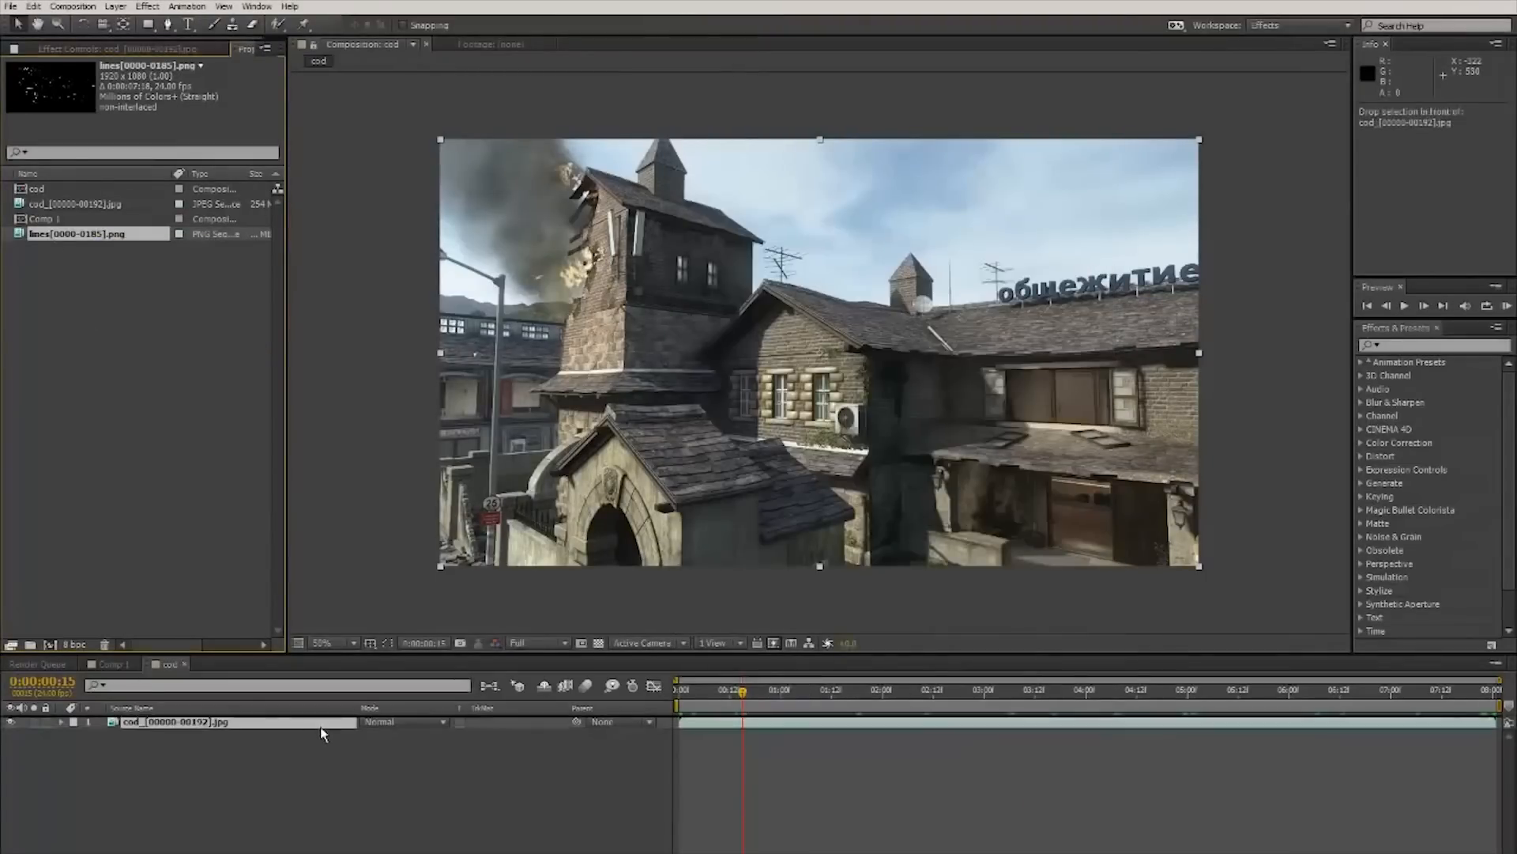
left_click_drag(800, 702, 605, 684)
- Create a white 1920 px wide solid named reveal matte as the top layer
left_click(173, 803)
right_click(192, 773)
mouse_move(260, 636)
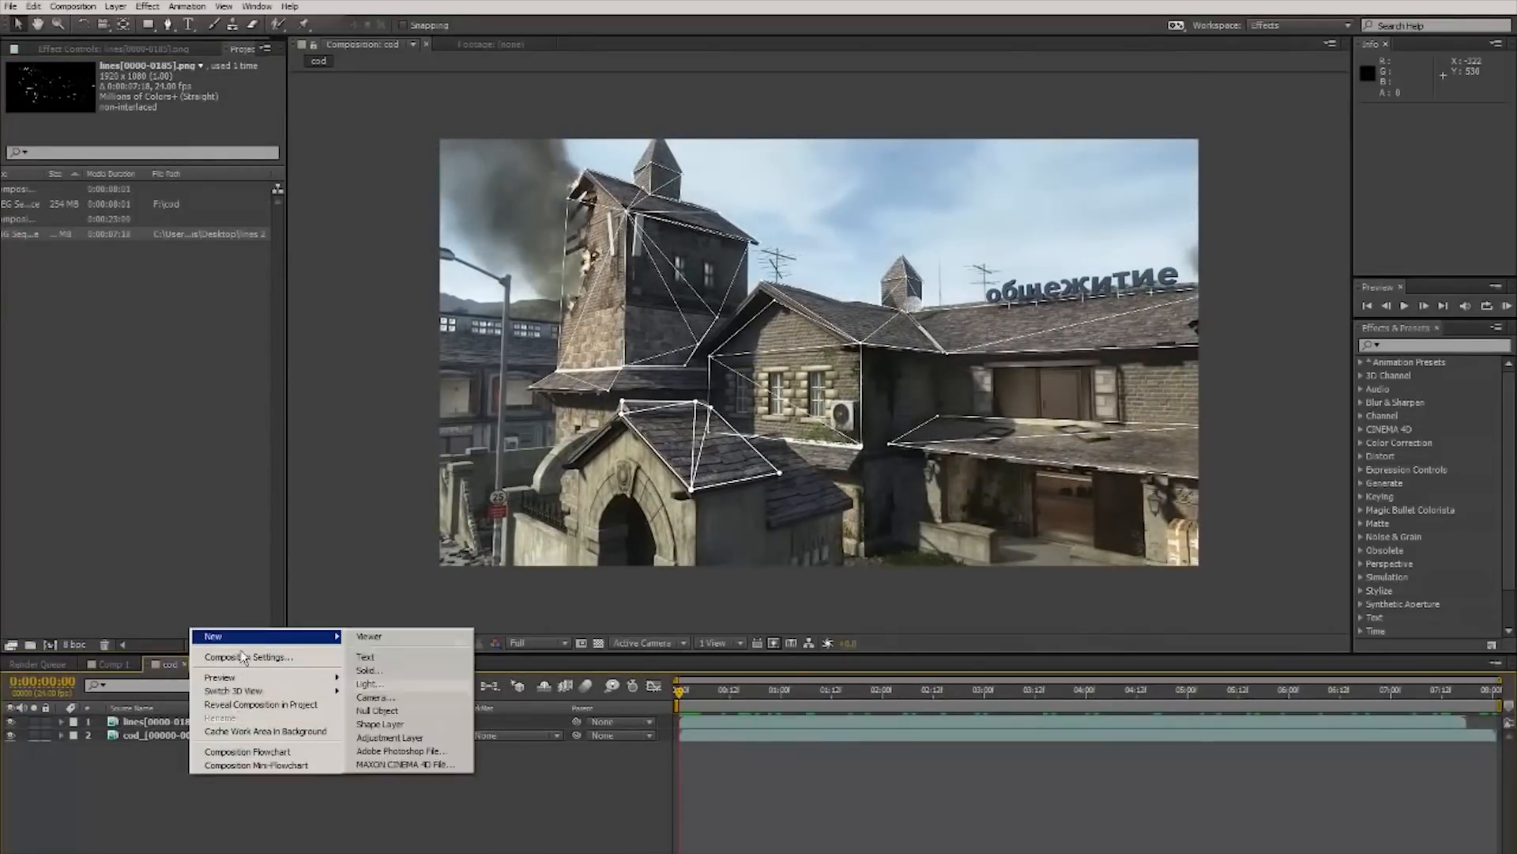
left_click(414, 672)
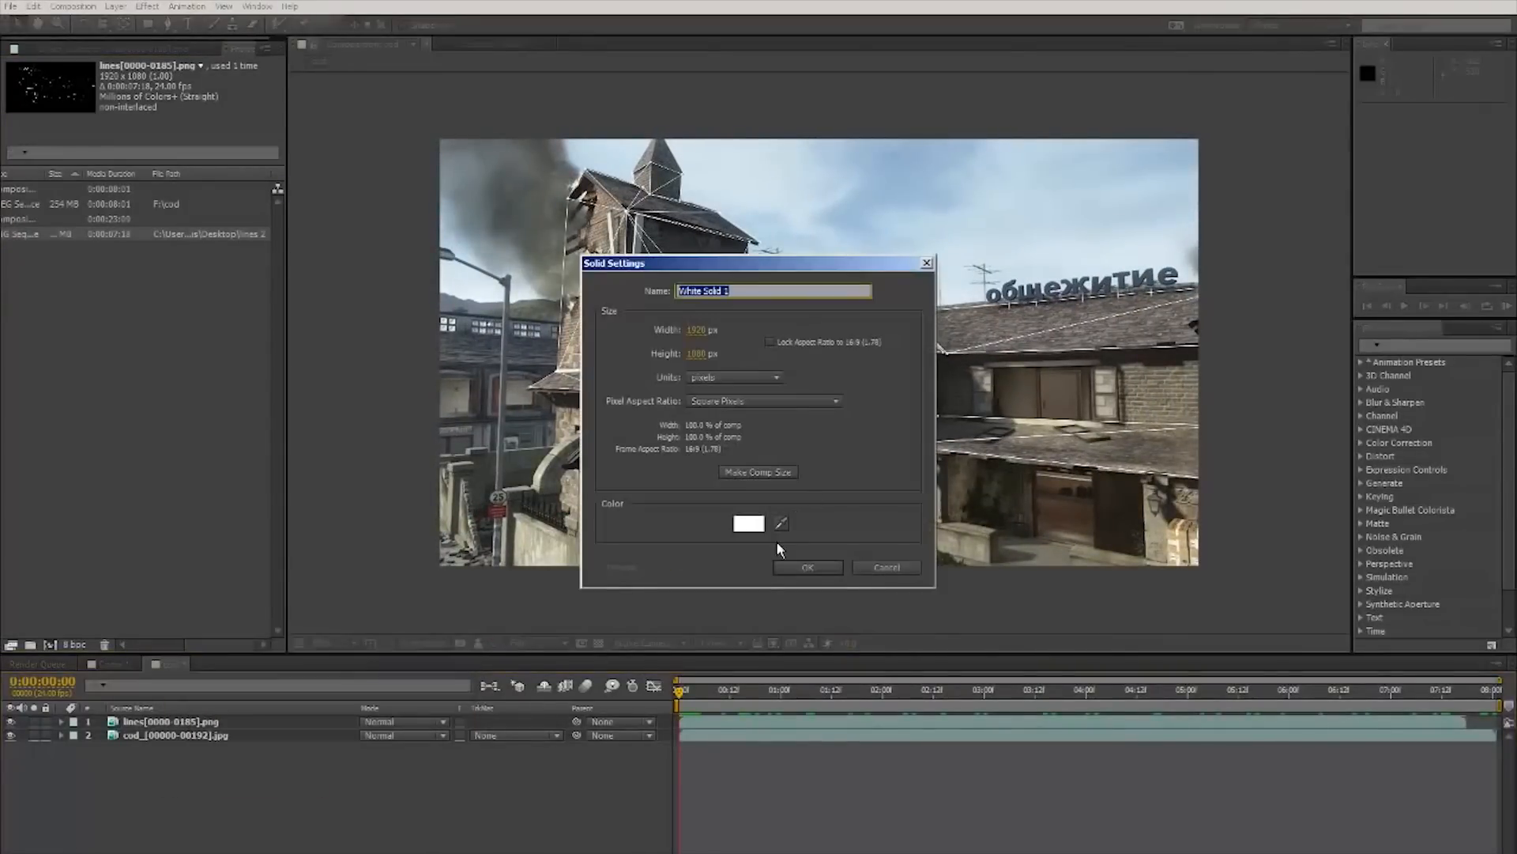
left_click(818, 571)
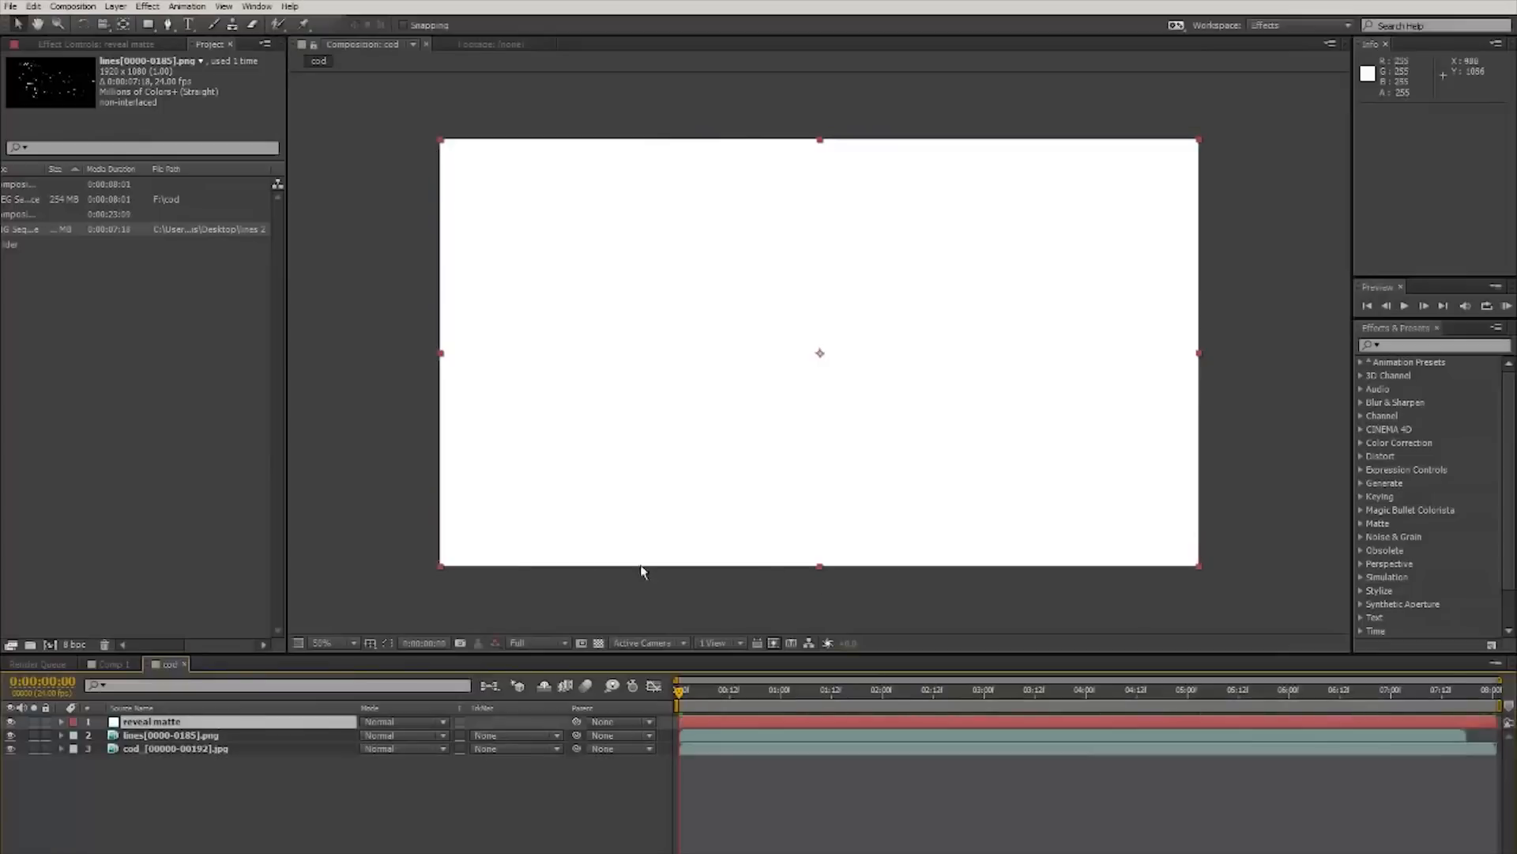
- Draw a wide horizontal rectangular mask across the middle of the reveal matte, extending past both frame sides, and slightly reduce its height
left_click(147, 23)
left_click_drag(398, 293, 1312, 426)
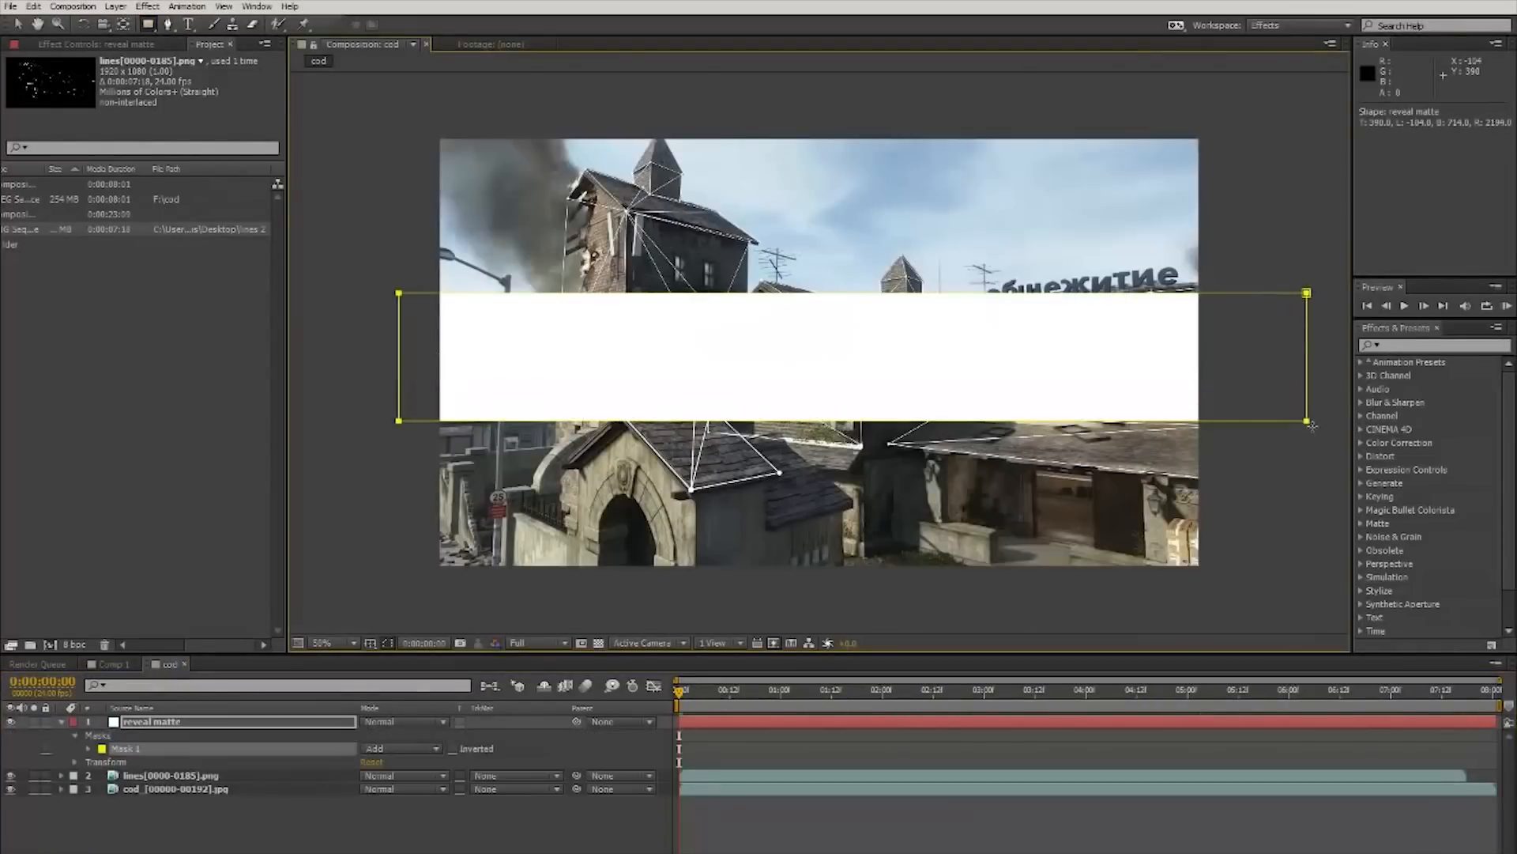
double_click(775, 422)
left_click_drag(852, 420, 853, 412)
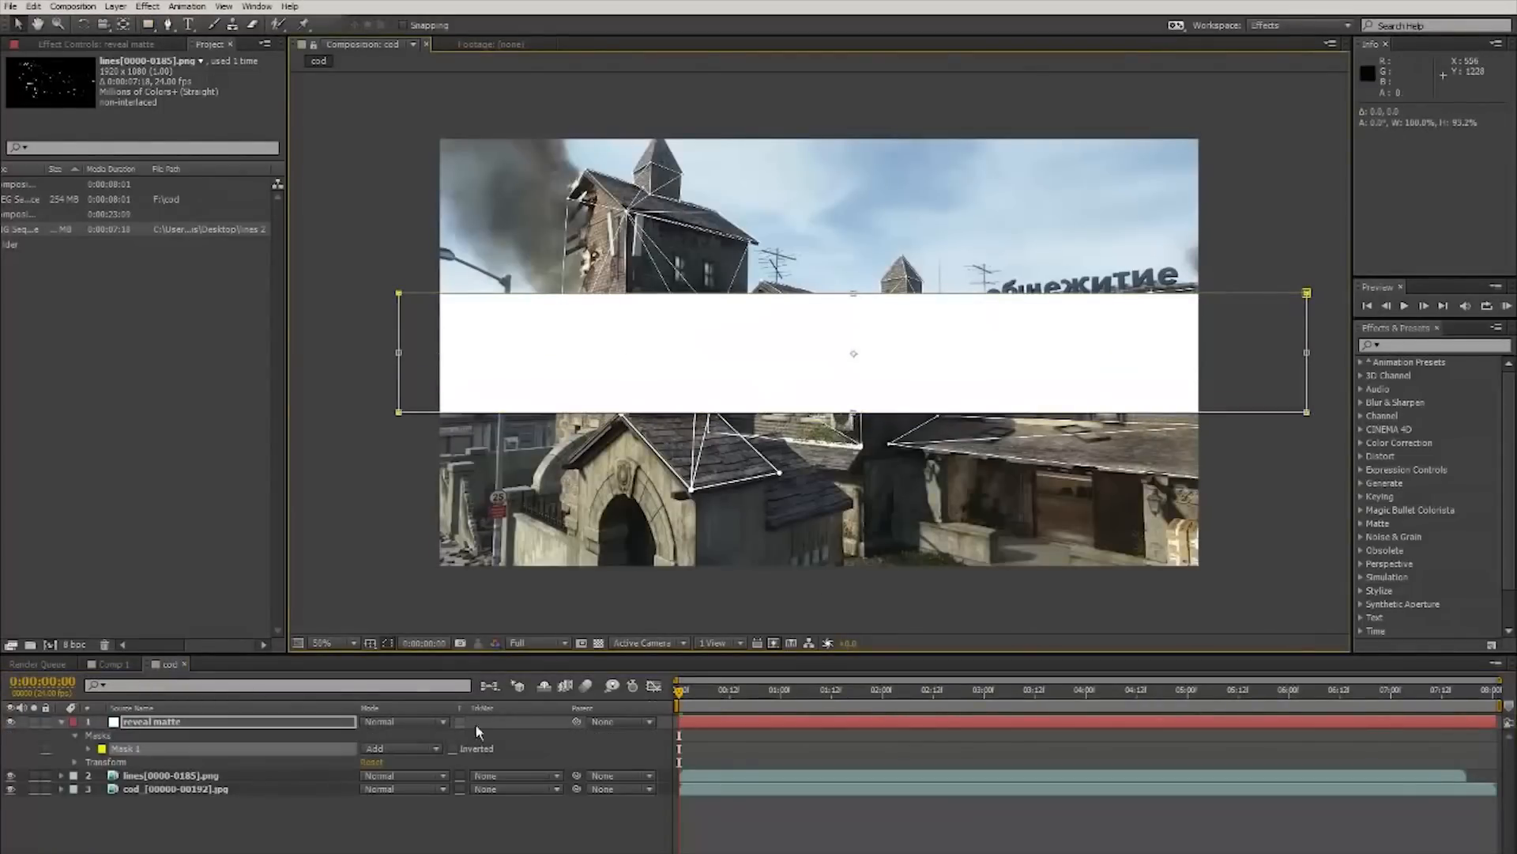
- Keyframe the mask path so the band moves from below the frame at 2 seconds to above it at about 5 seconds
left_click(88, 748)
double_click(692, 412)
left_click_drag(734, 389, 736, 665)
left_click_drag(679, 762, 883, 767)
left_click(882, 696)
left_click_drag(893, 697, 1192, 703)
left_click_drag(1065, 582, 1066, 22)
- Use the reveal matte as the lines layer's luma matte and feather its mask by 50 pixels
left_click(986, 694)
left_click_drag(983, 719, 1111, 721)
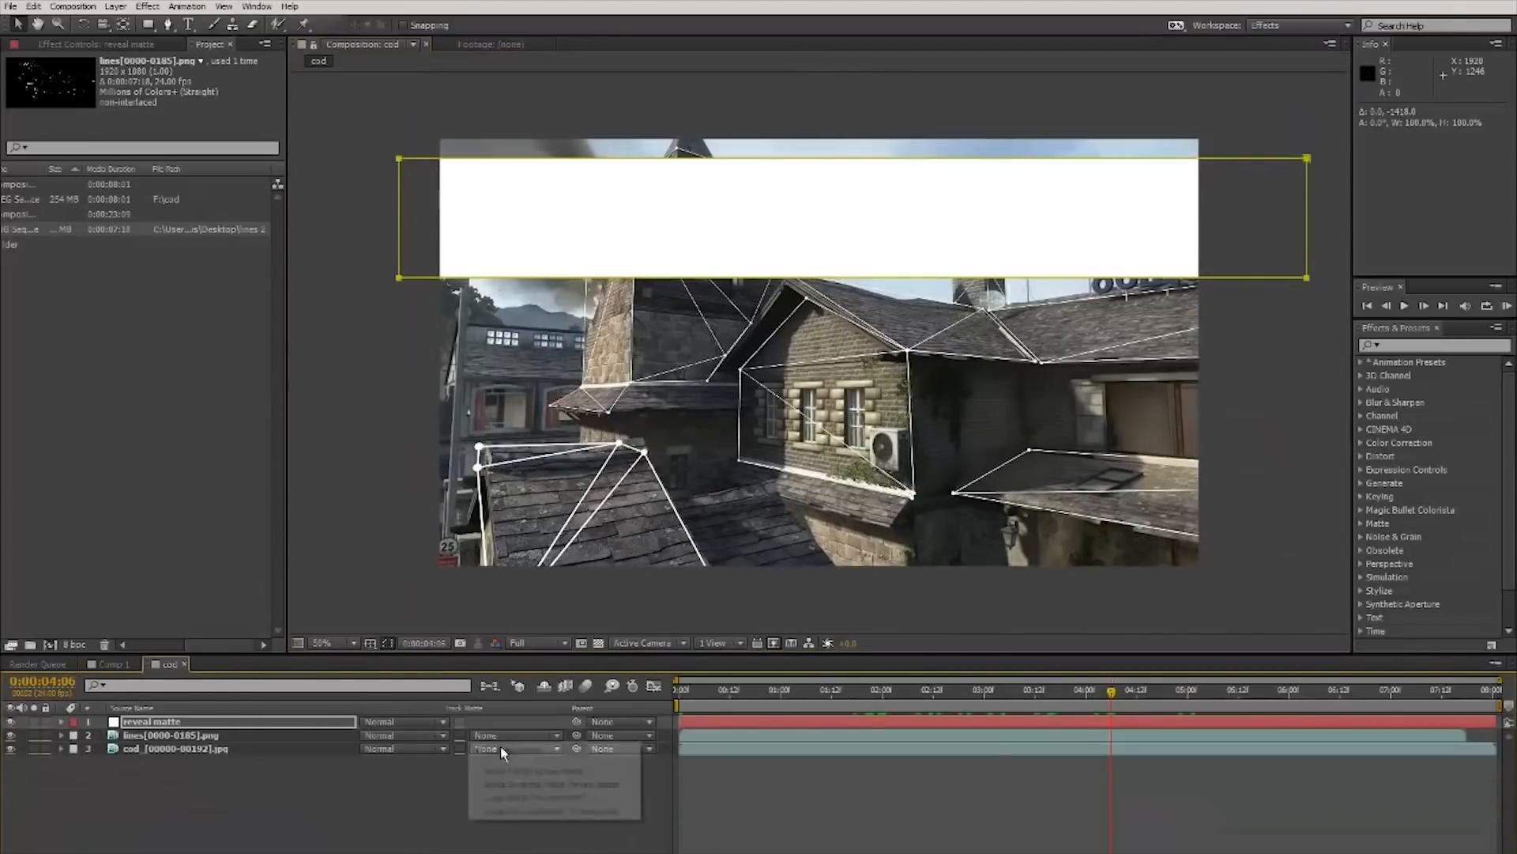
left_click(513, 798)
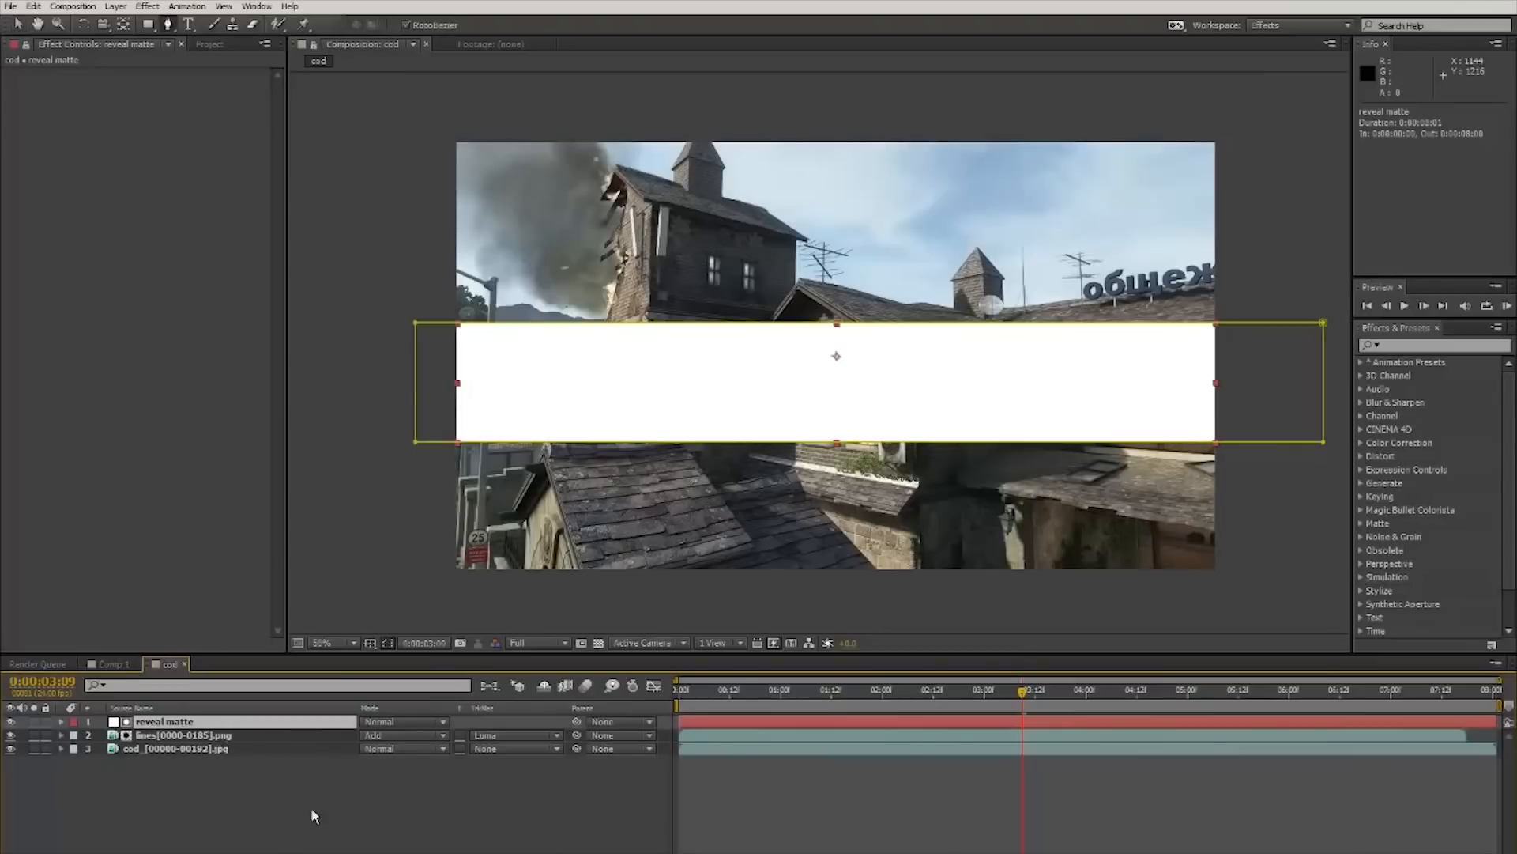
key("alt+shift+f")
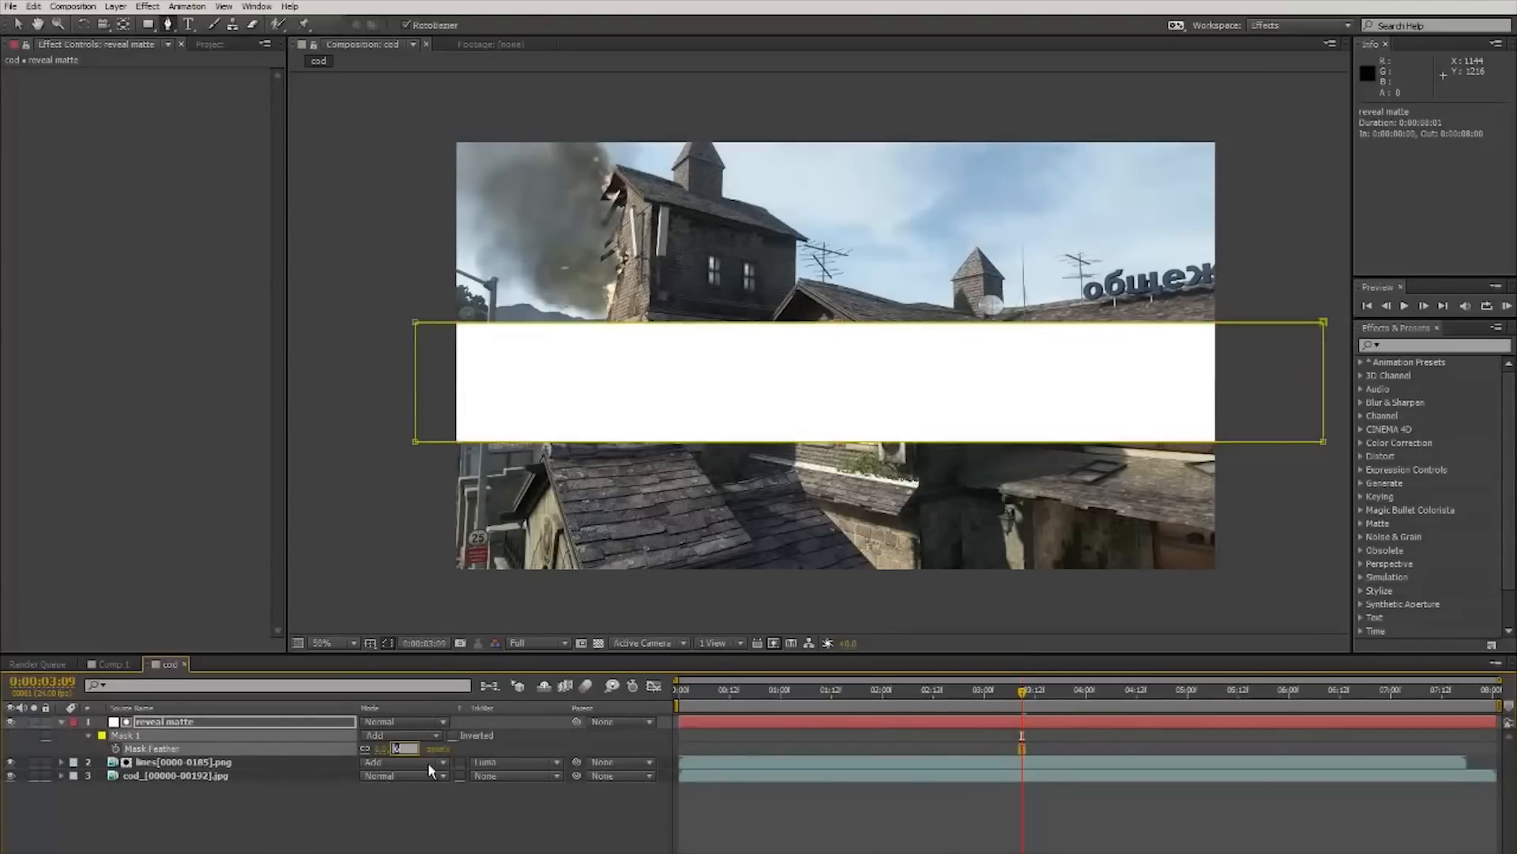
key("Return")
- Apply Turbulent Displace to the reveal matte with amount 100, size 25 and complexity 10
right_click(158, 722)
mouse_move(254, 413)
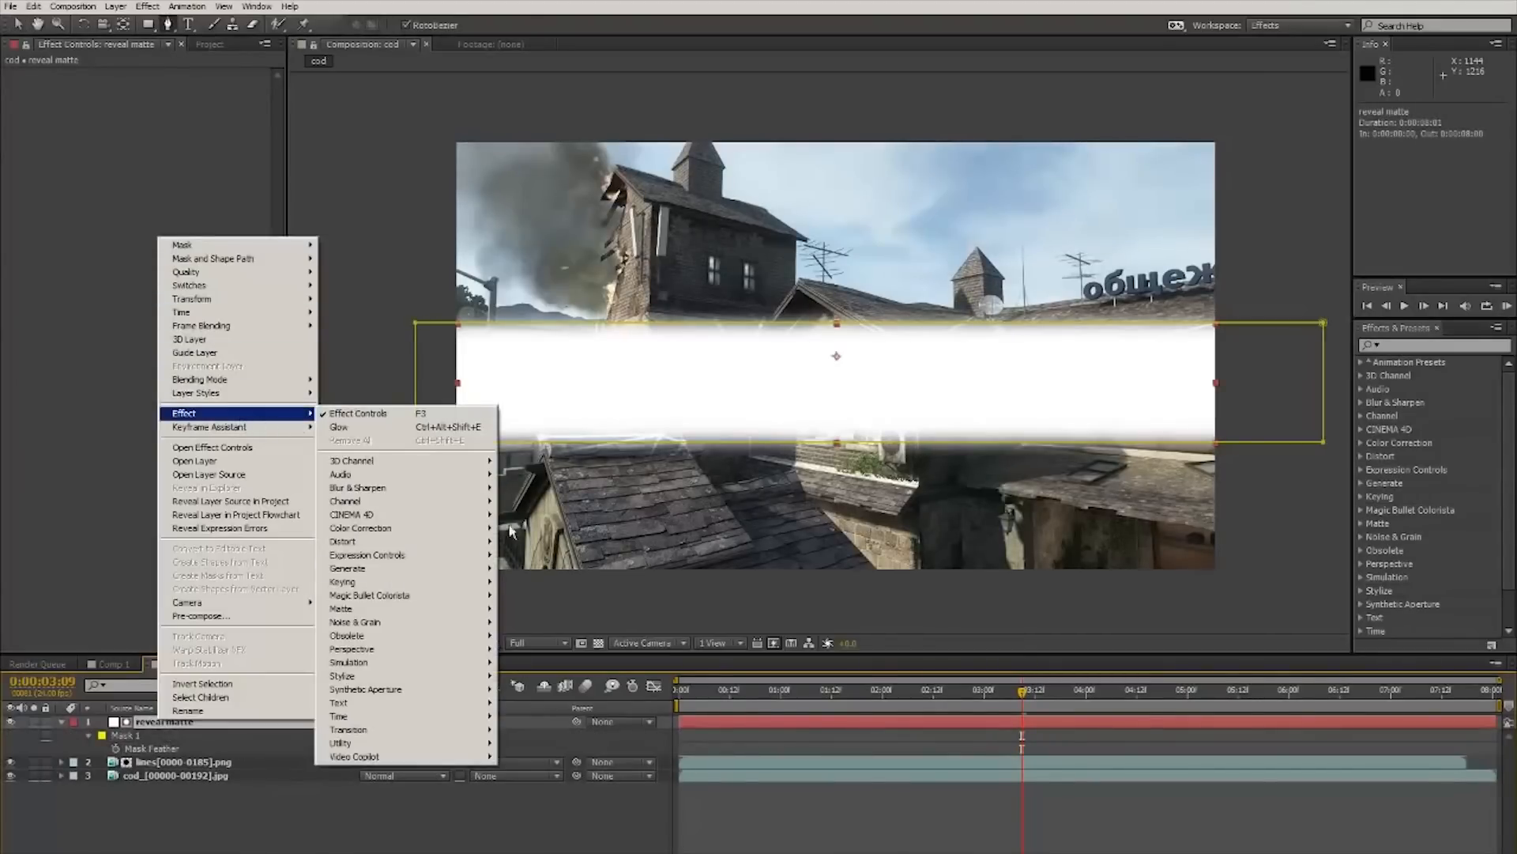
mouse_move(347, 541)
left_click(553, 488)
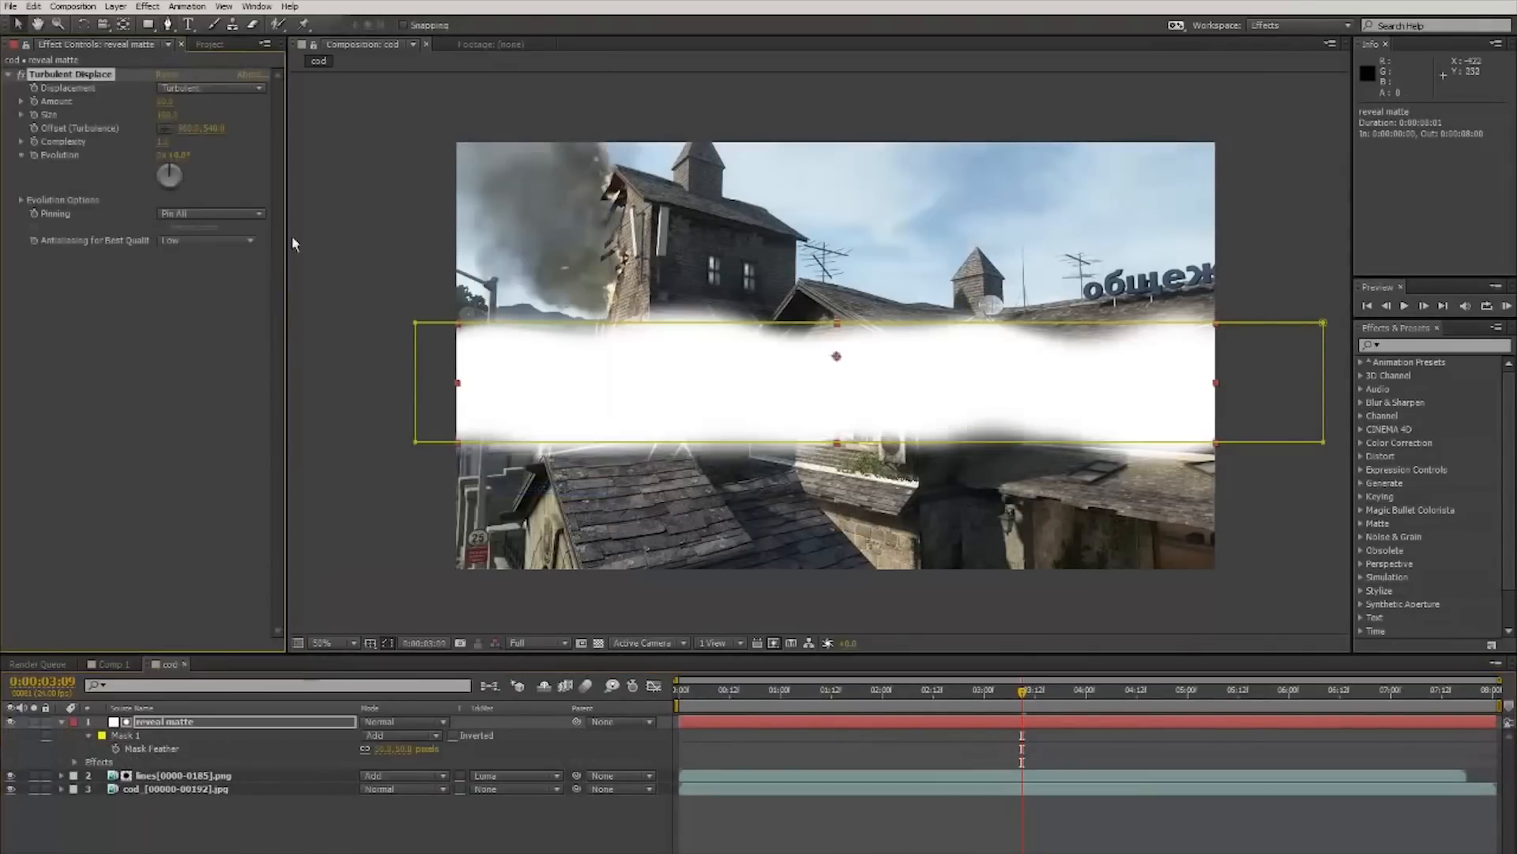
type("100")
key("Return")
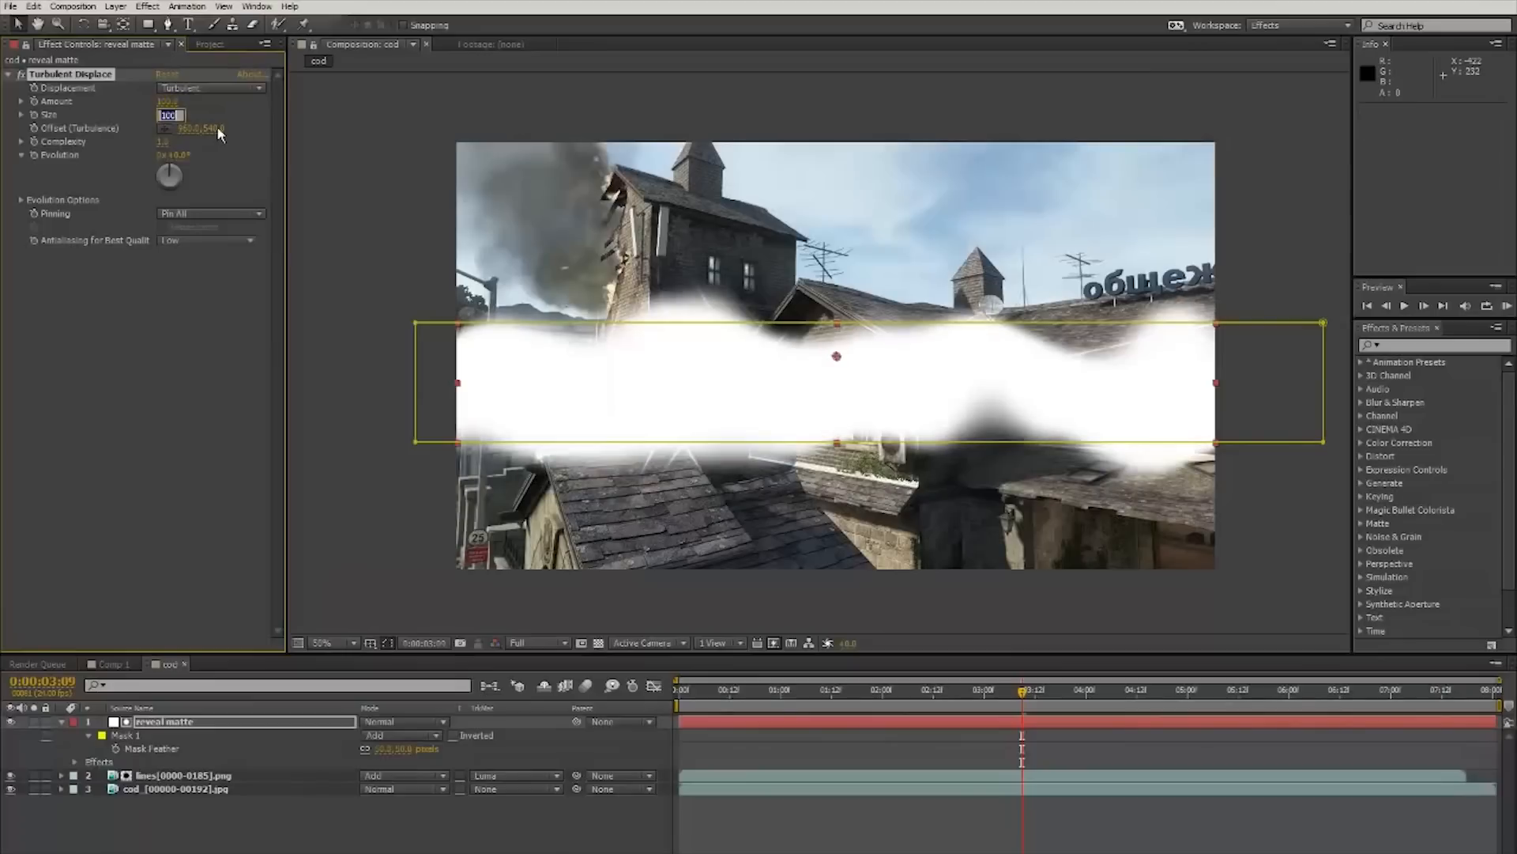
type("25")
key("Return")
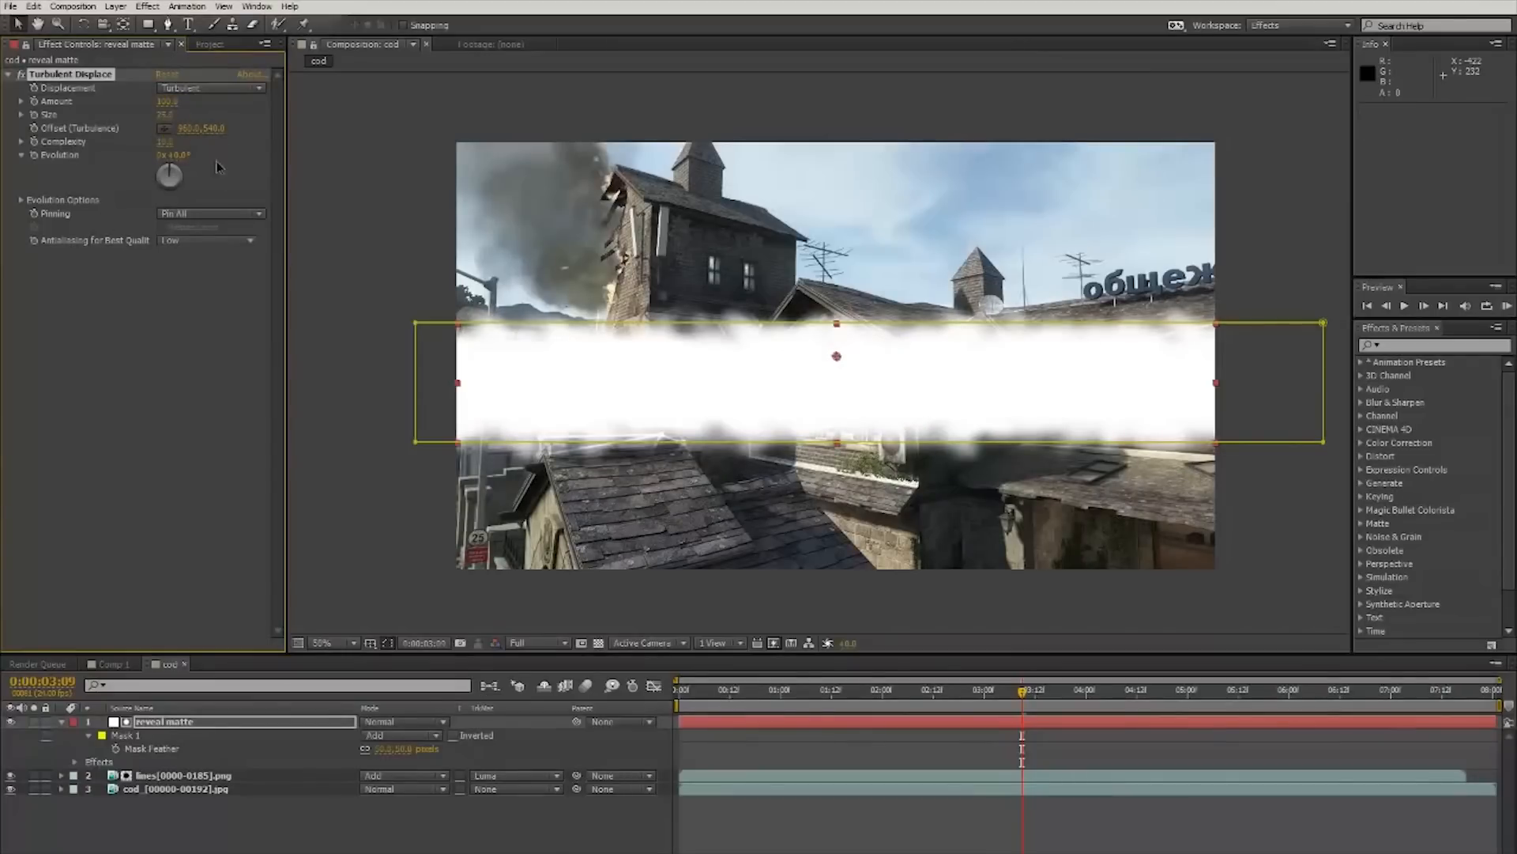
type("10")
key("Return")
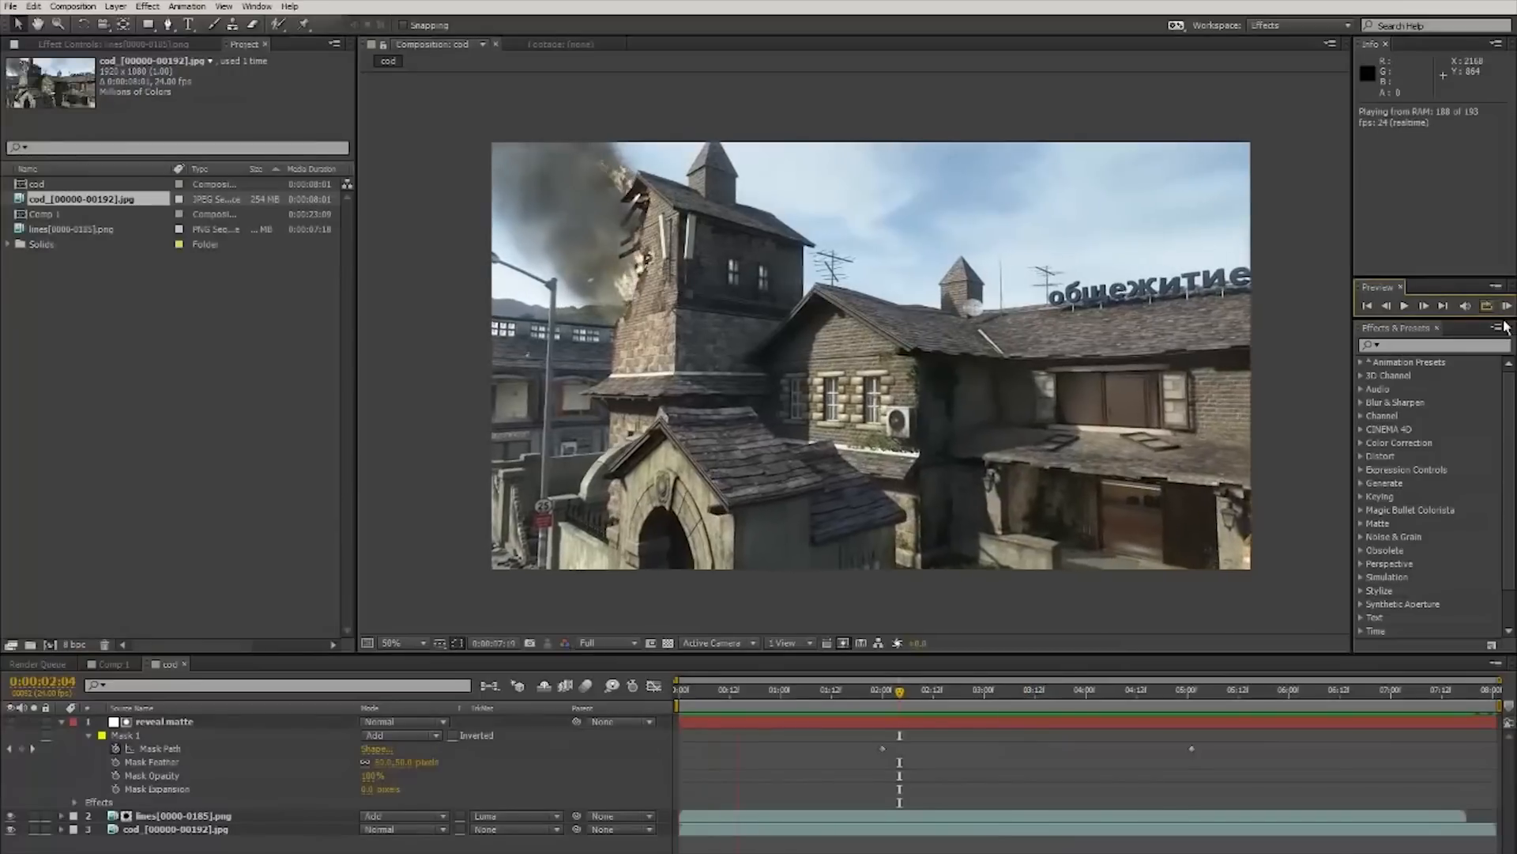